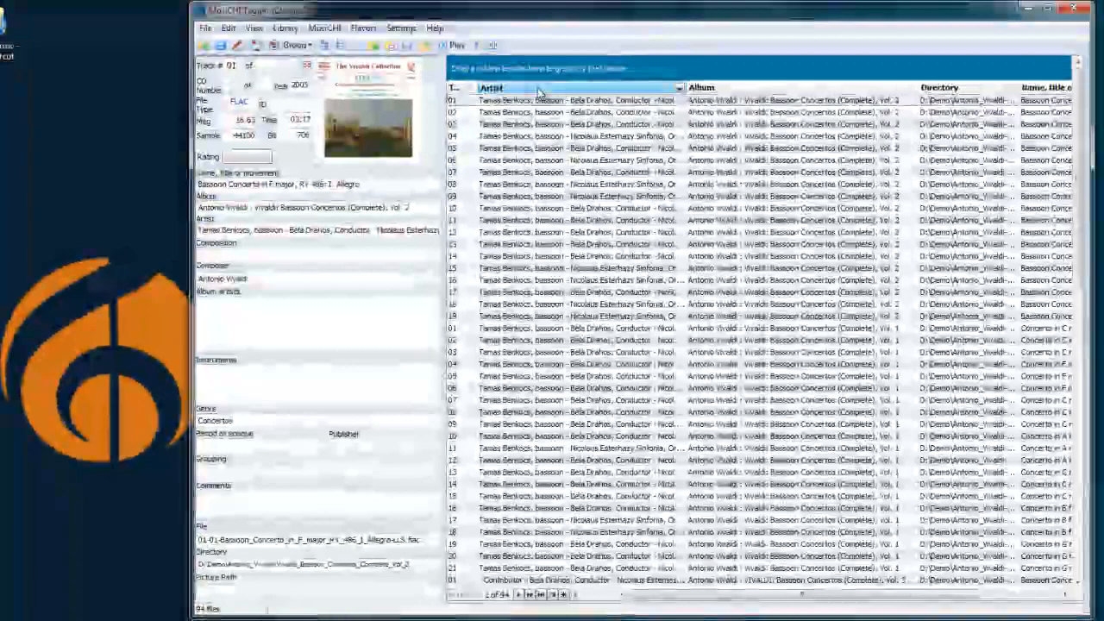
# Group the track list by Artist to compare the artist name variants, and remove the grouping again
pyautogui.moveTo(571, 73); pyautogui.dragTo(530, 63)
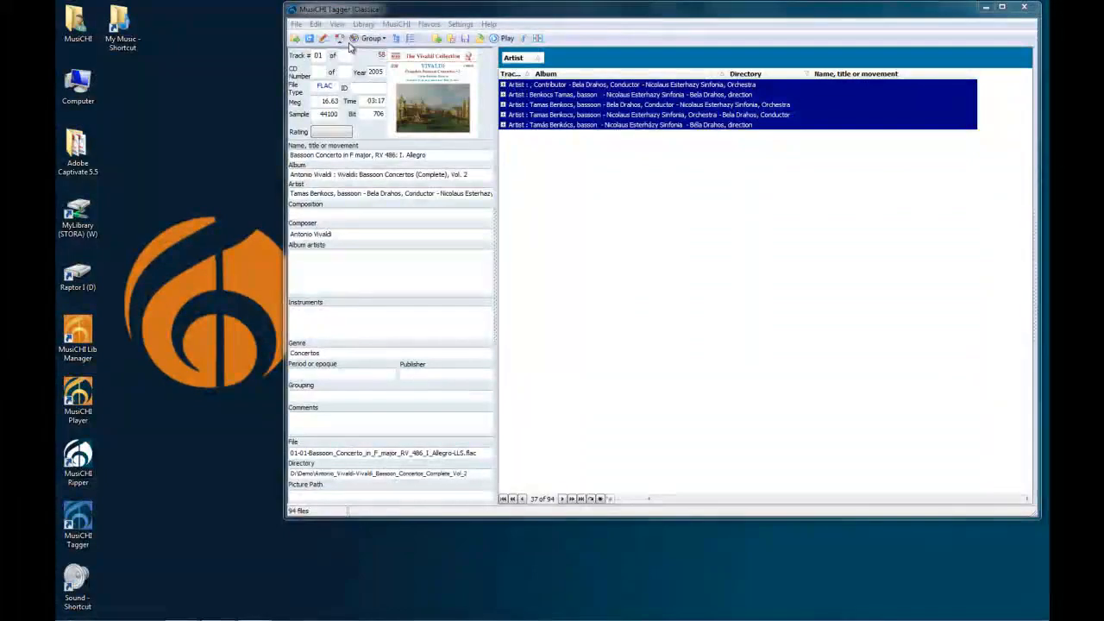
pyautogui.click(340, 40)
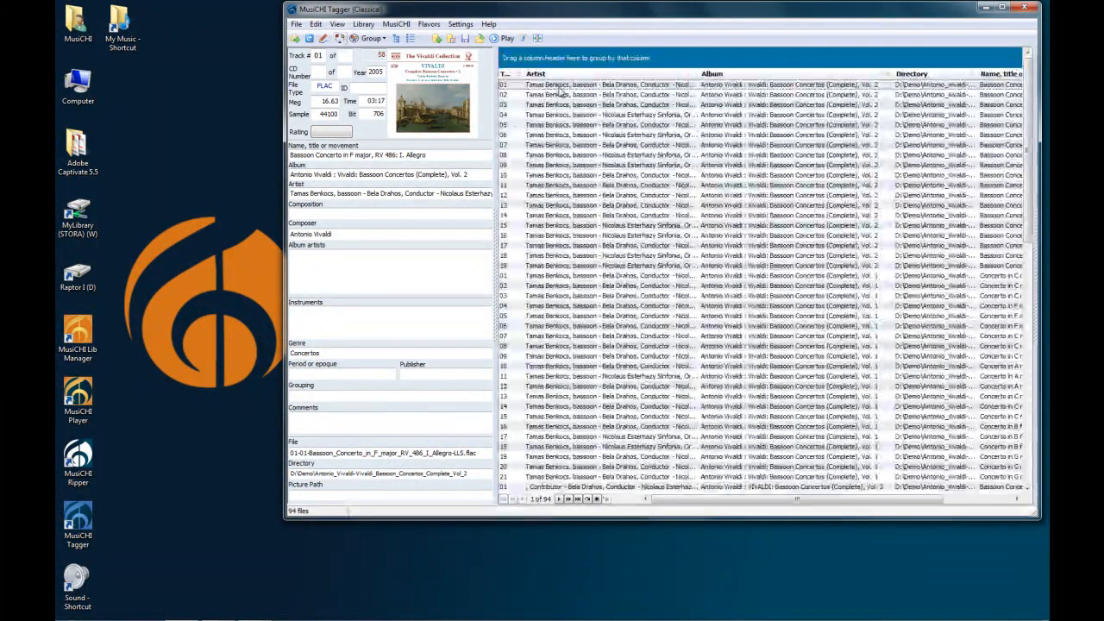
# Format the first track's album artists into separate lines, and delete the "bassoon" and "Conductor" entries and the resulting blank lines
pyautogui.rightClick(561, 87)
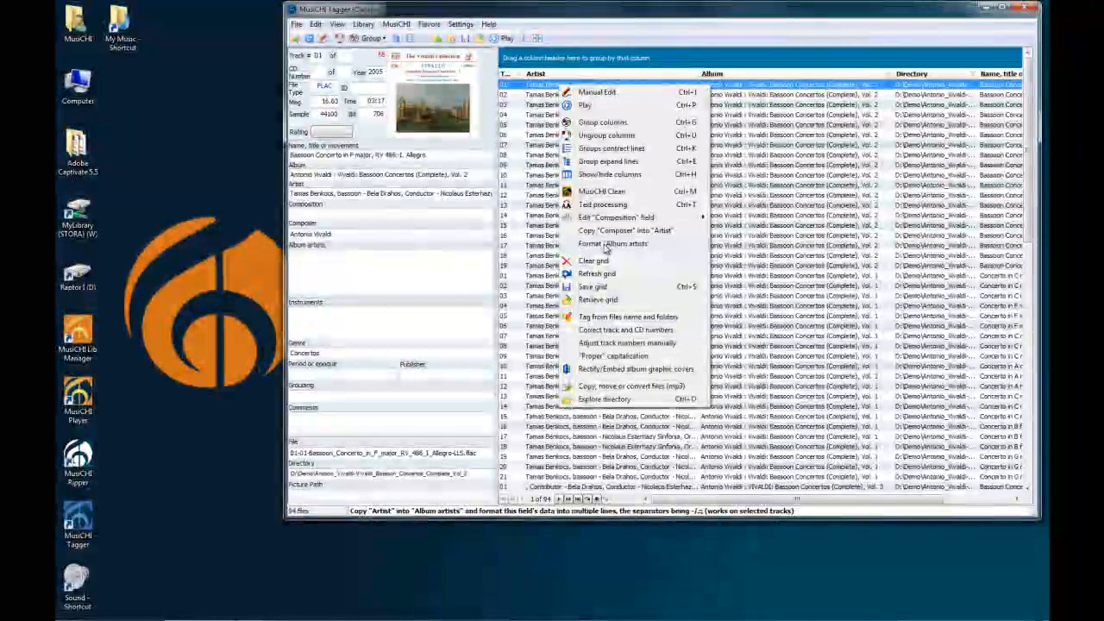
pyautogui.click(606, 245)
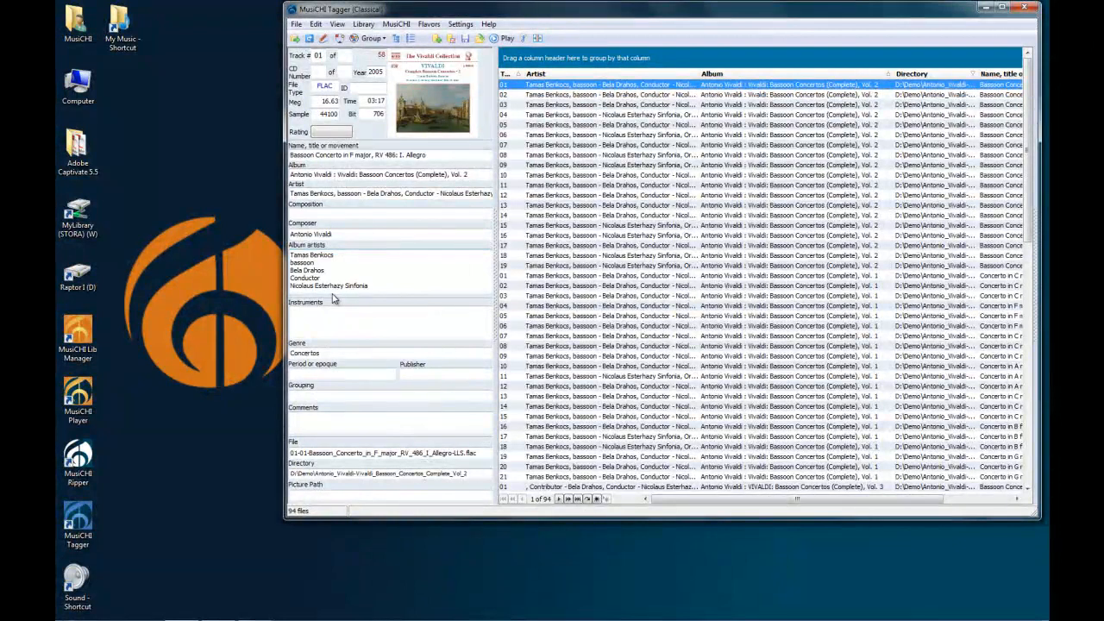
pyautogui.press('Return')
pyautogui.moveTo(676, 249); pyautogui.dragTo(638, 280)
pyautogui.press('Delete')
pyautogui.press('Delete')
pyautogui.press('Delete')
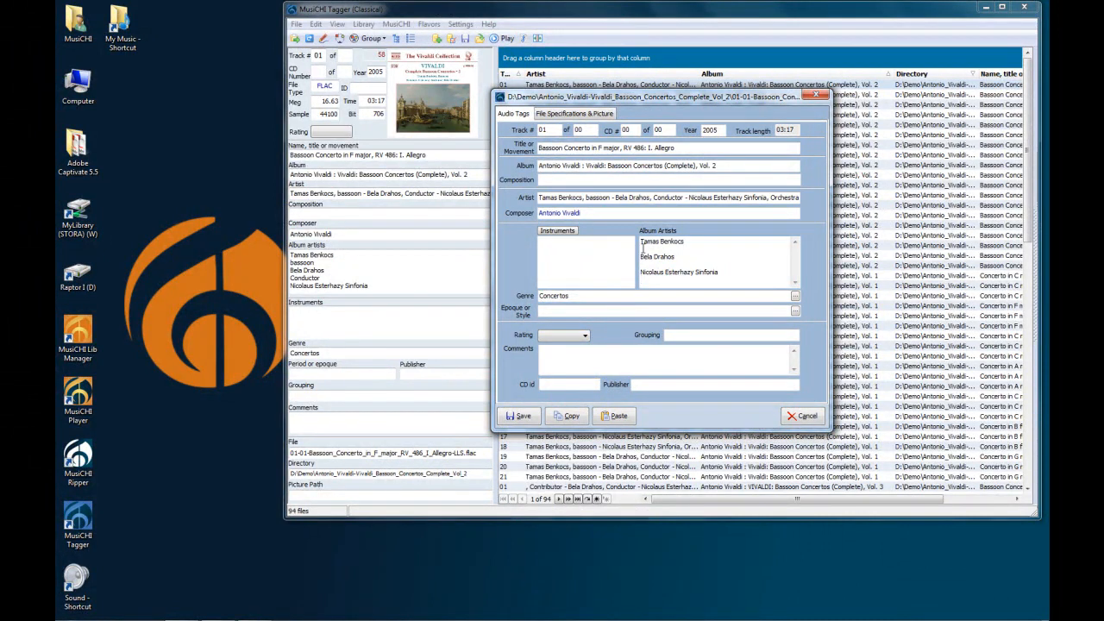
pyautogui.click(642, 249)
pyautogui.press('Delete')
pyautogui.press('Delete')
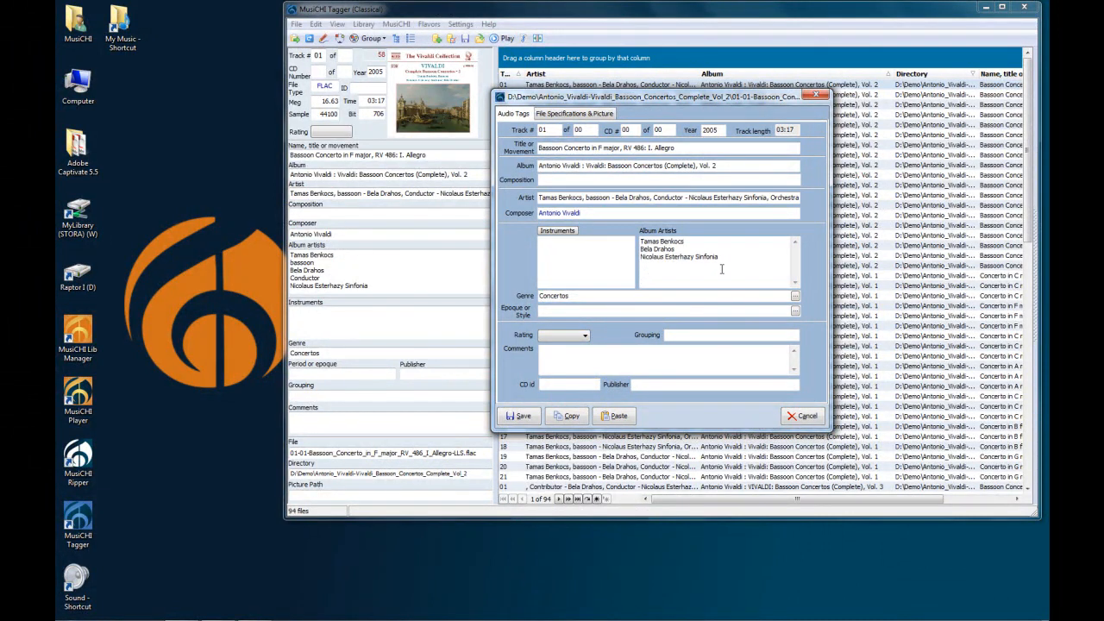
# Copy the three remaining album artist lines and save the first track's tags
pyautogui.moveTo(740, 265); pyautogui.dragTo(621, 241)
pyautogui.hotkey('ctrl', 'c')
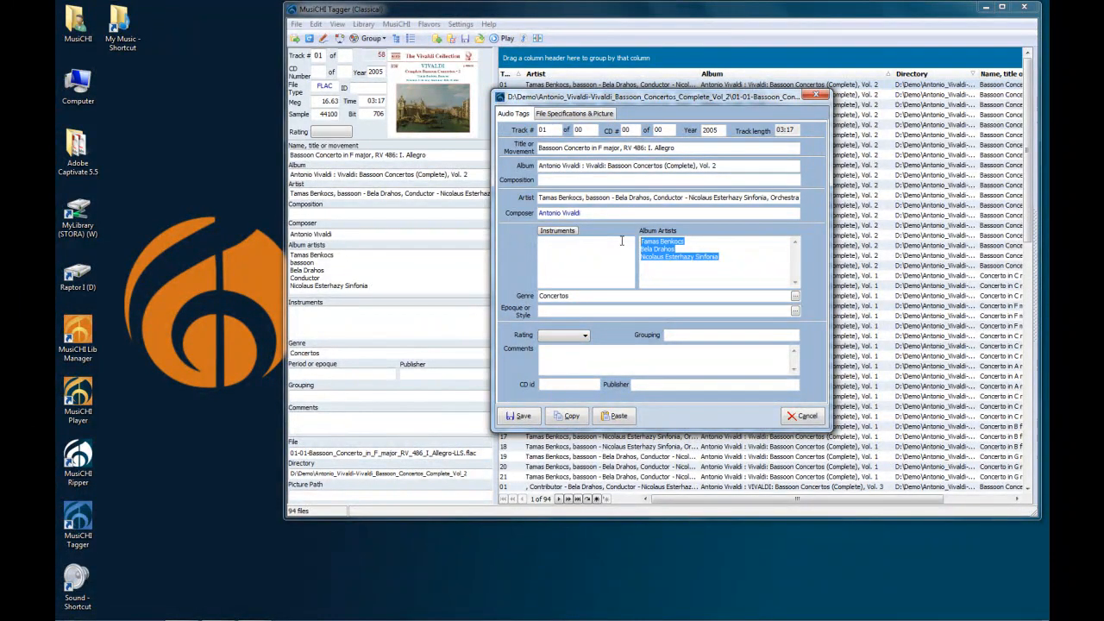
pyautogui.click(518, 416)
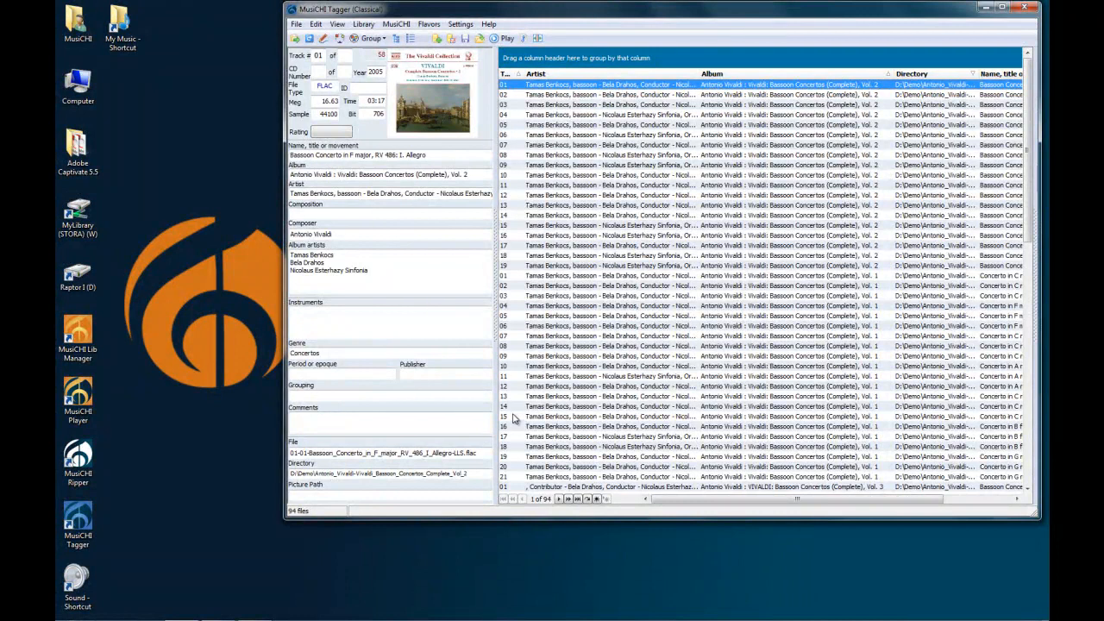
# Replace the Album Artists of all tracks with the copied list and save the multiple-file edit
pyautogui.click(526, 40)
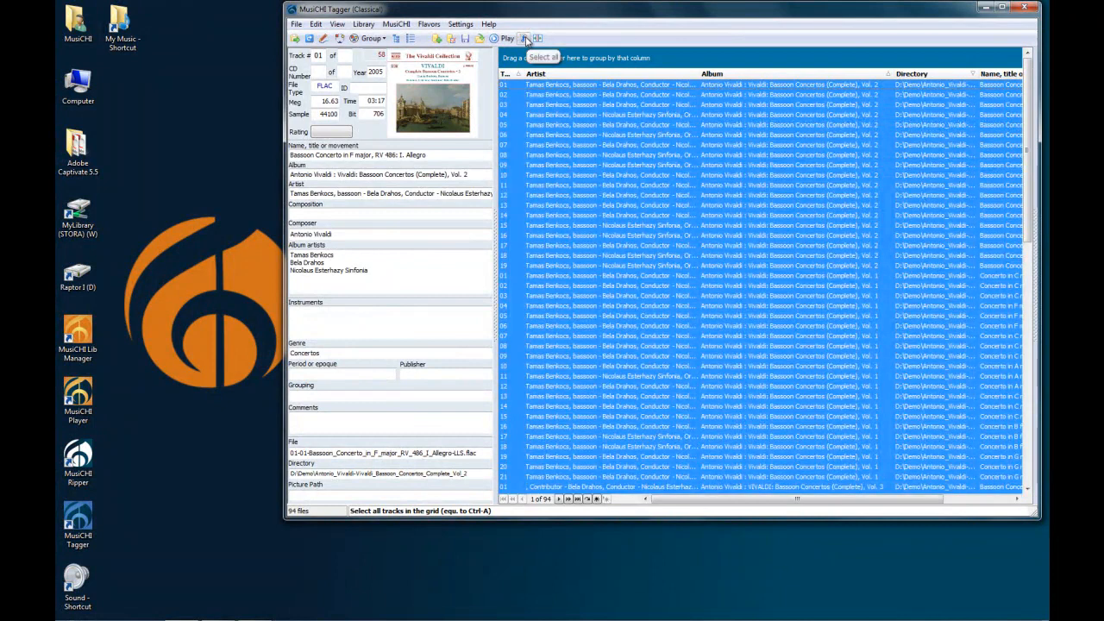
pyautogui.hotkey('ctrl', 'e')
pyautogui.click(586, 258)
pyautogui.hotkey('ctrl', 'v')
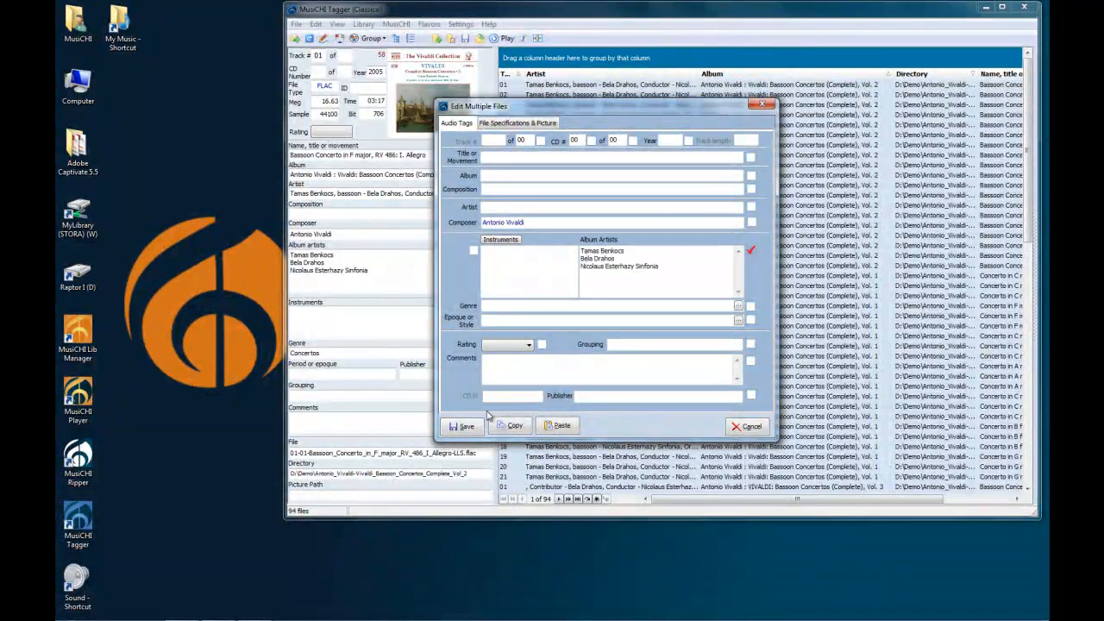
pyautogui.click(464, 426)
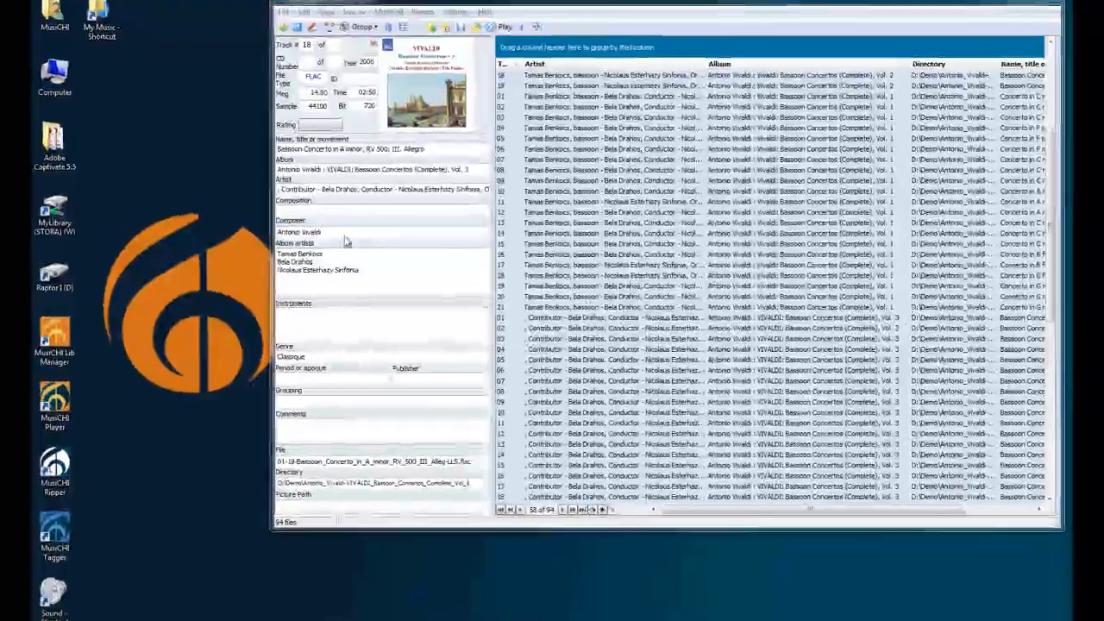
# Run MusiCHI Clean on all tracks for the Composer and Album artists columns
pyautogui.click(345, 234)
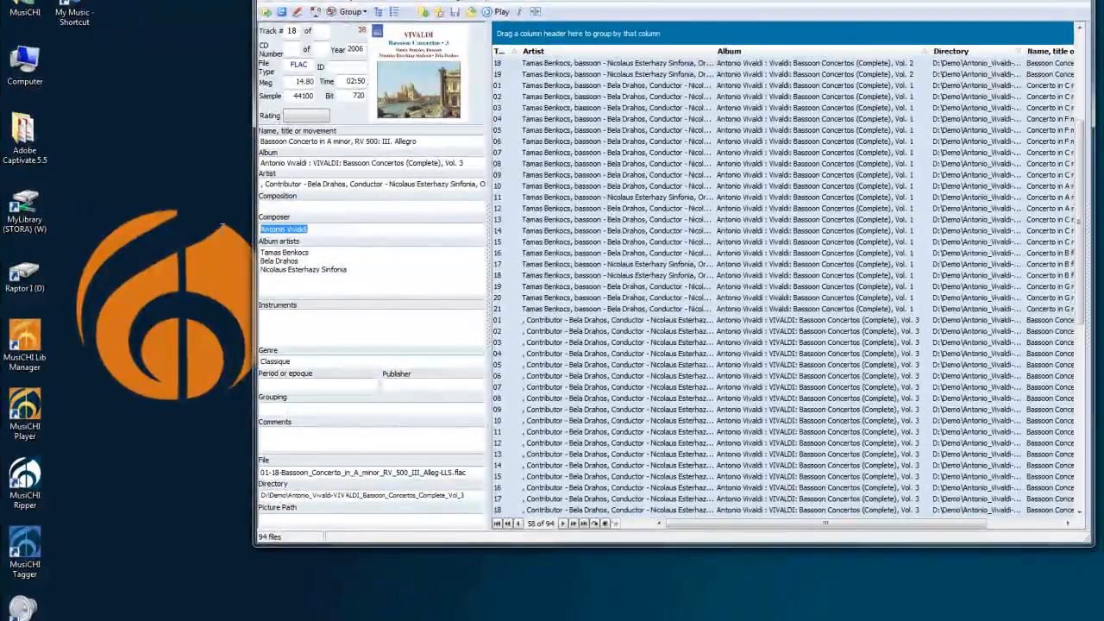
pyautogui.moveTo(363, 288); pyautogui.dragTo(239, 244)
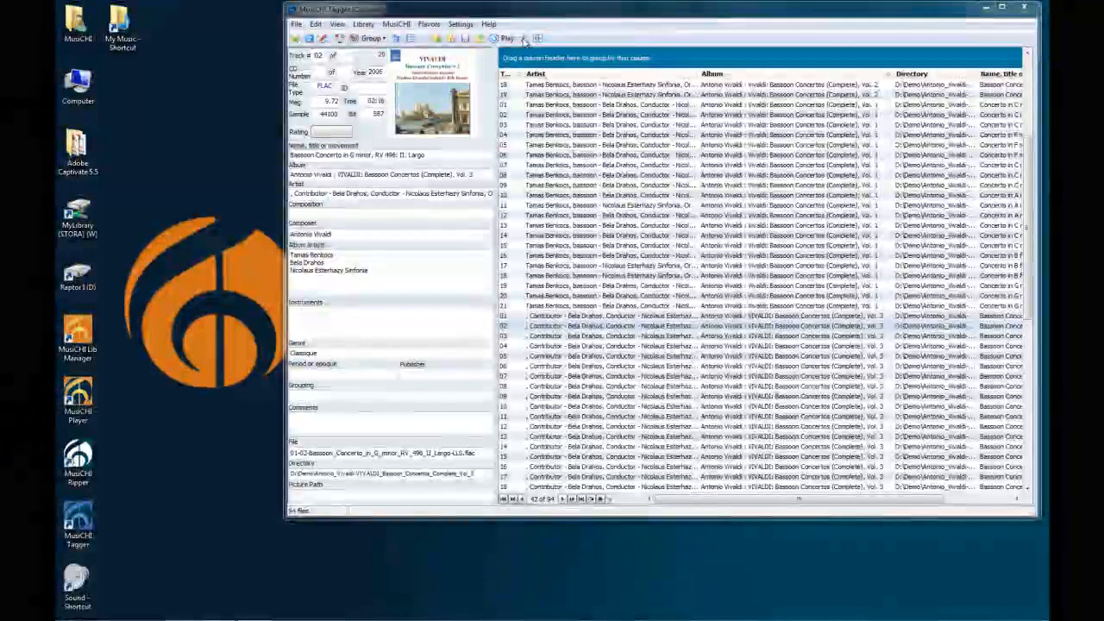
pyautogui.click(523, 39)
pyautogui.rightClick(596, 129)
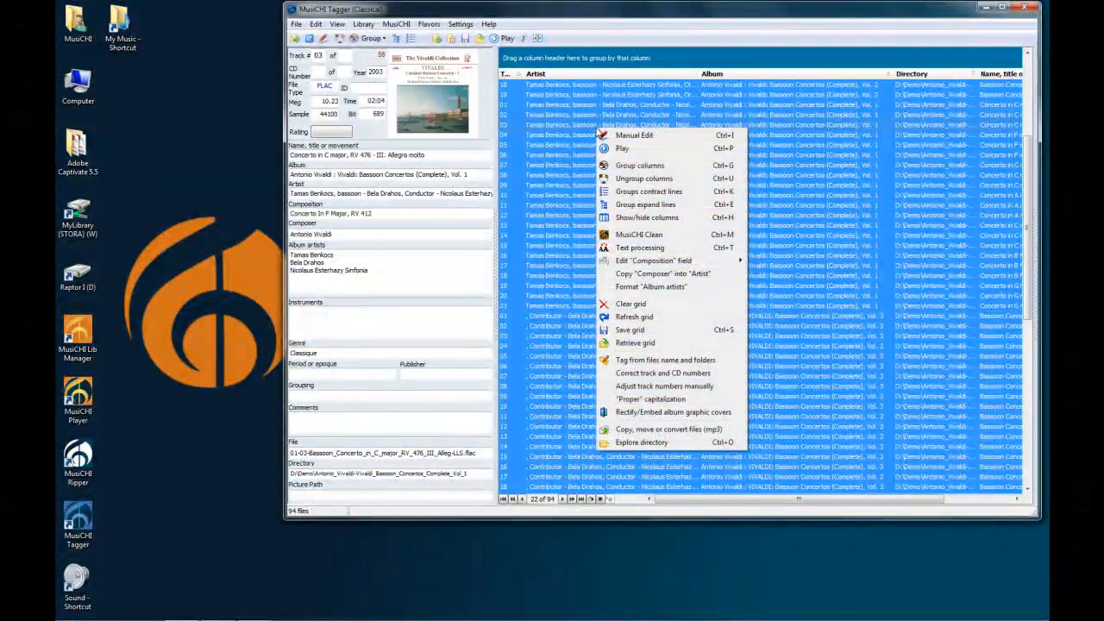
pyautogui.click(718, 241)
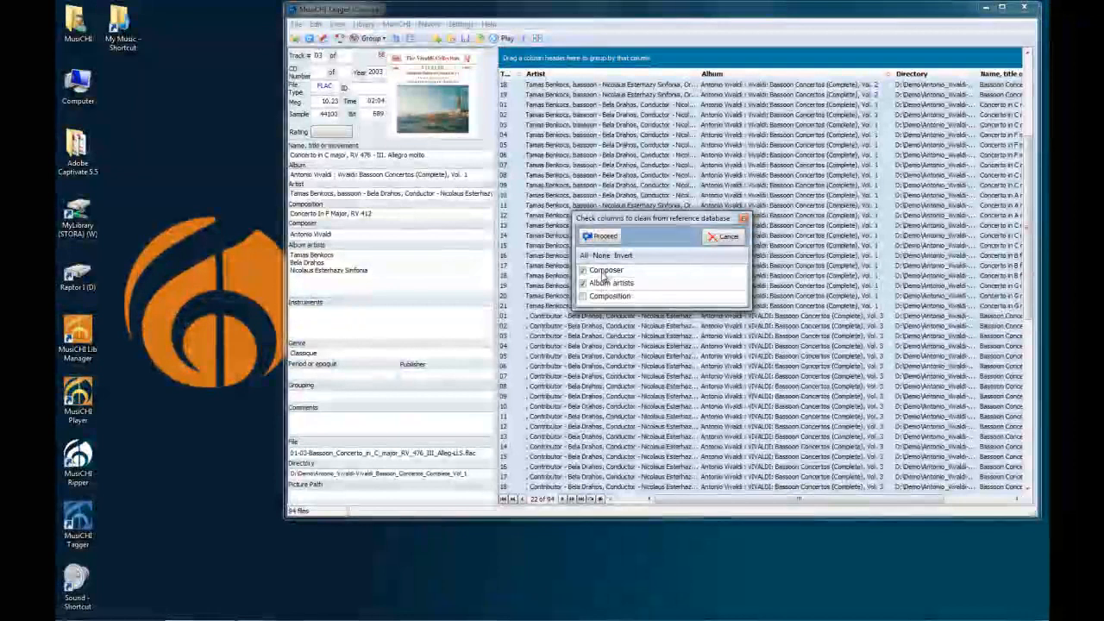
pyautogui.click(603, 237)
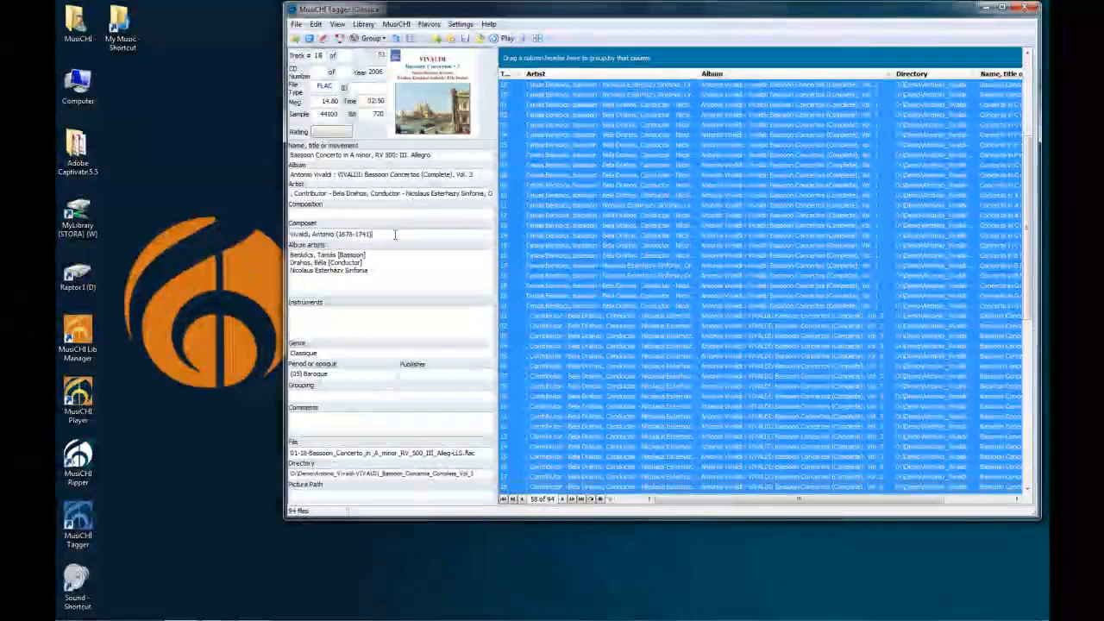
# Examine the Composer, Period or epoque and Album artists fields of the track after the cleaning
pyautogui.click(395, 234)
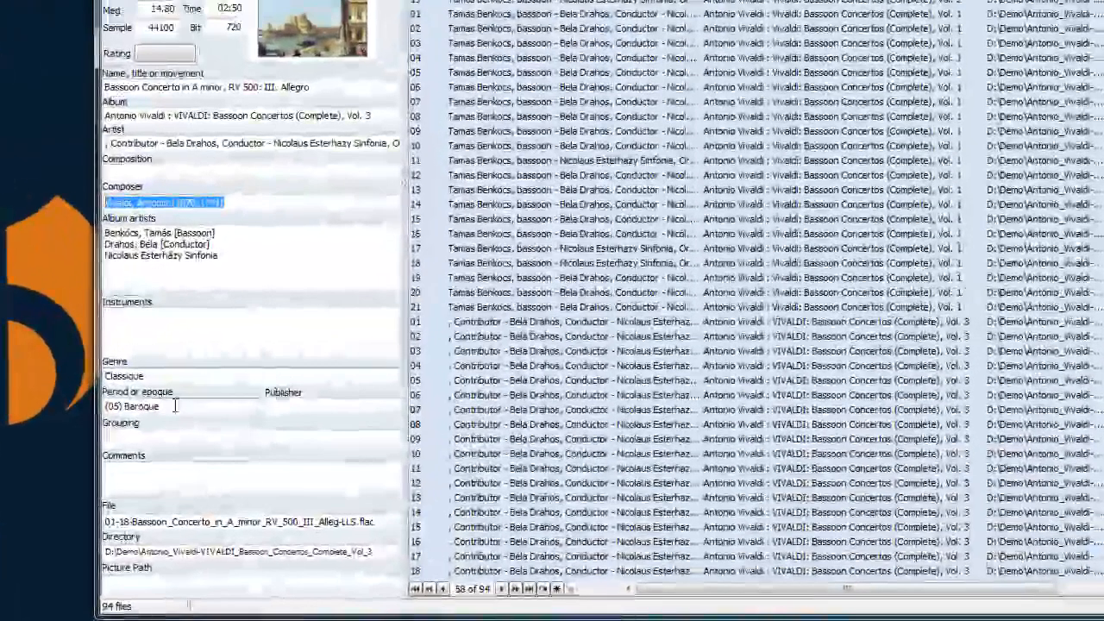
pyautogui.moveTo(183, 405); pyautogui.dragTo(95, 405)
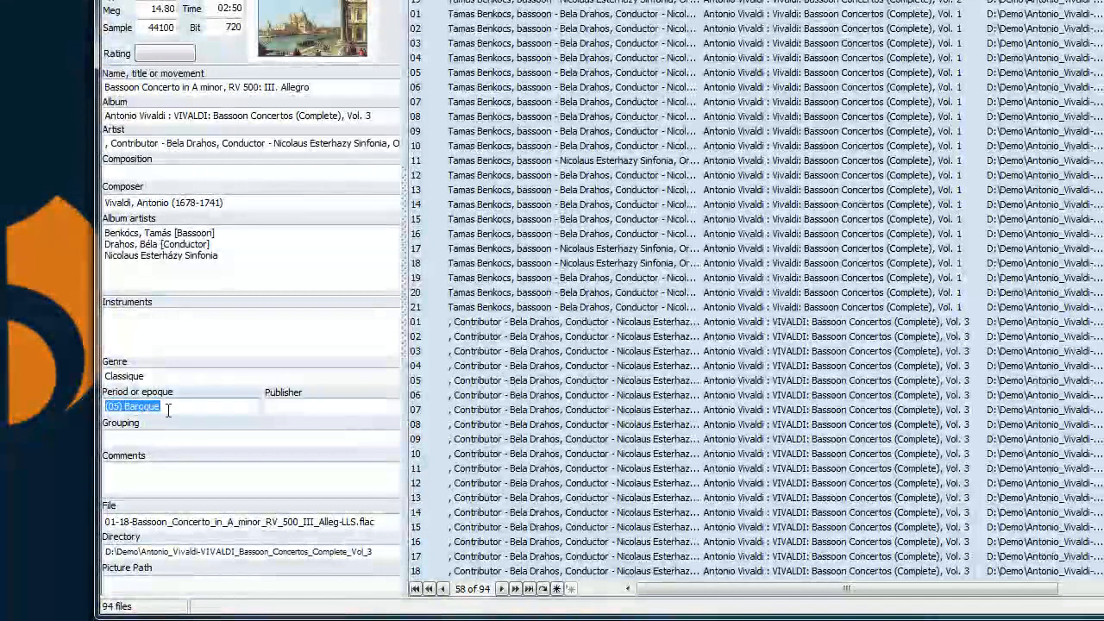
pyautogui.moveTo(253, 262); pyautogui.dragTo(97, 233)
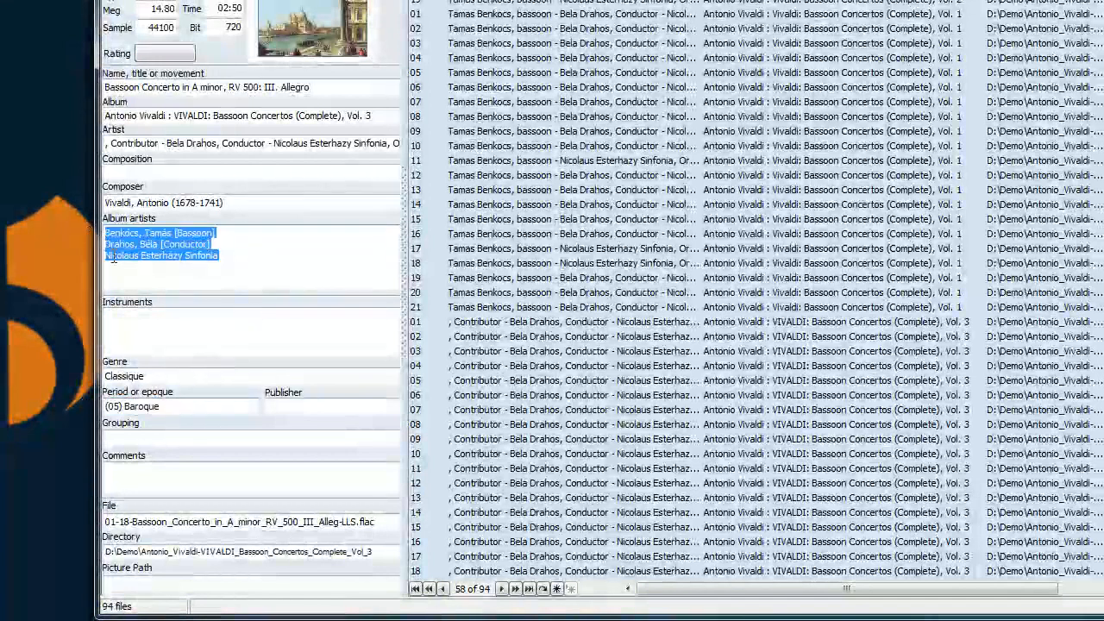
pyautogui.click(139, 255)
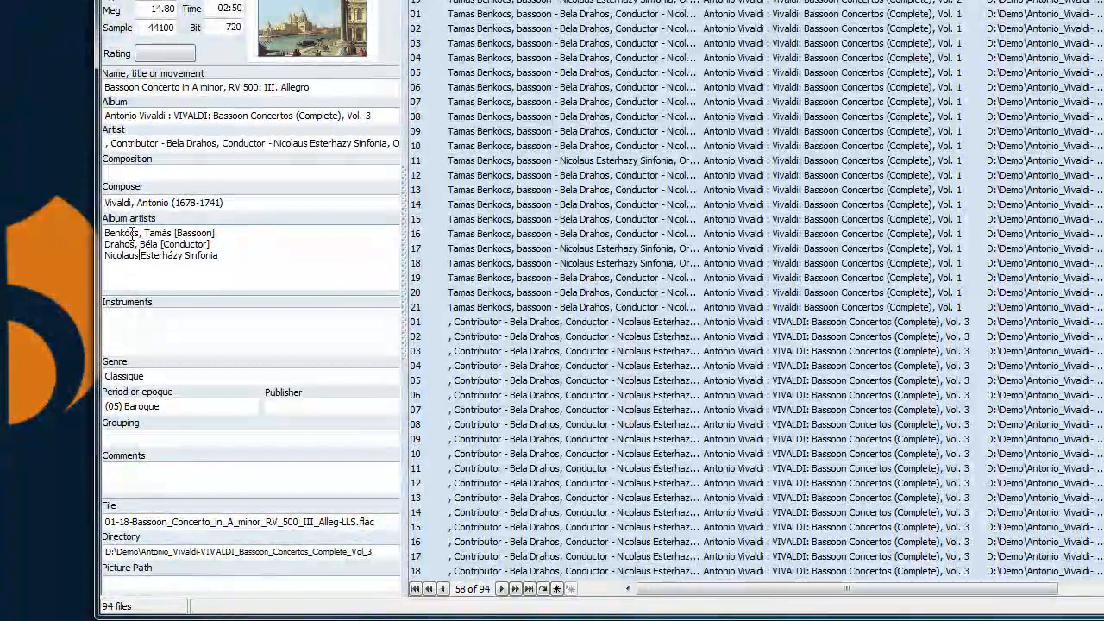
pyautogui.doubleClick(175, 232)
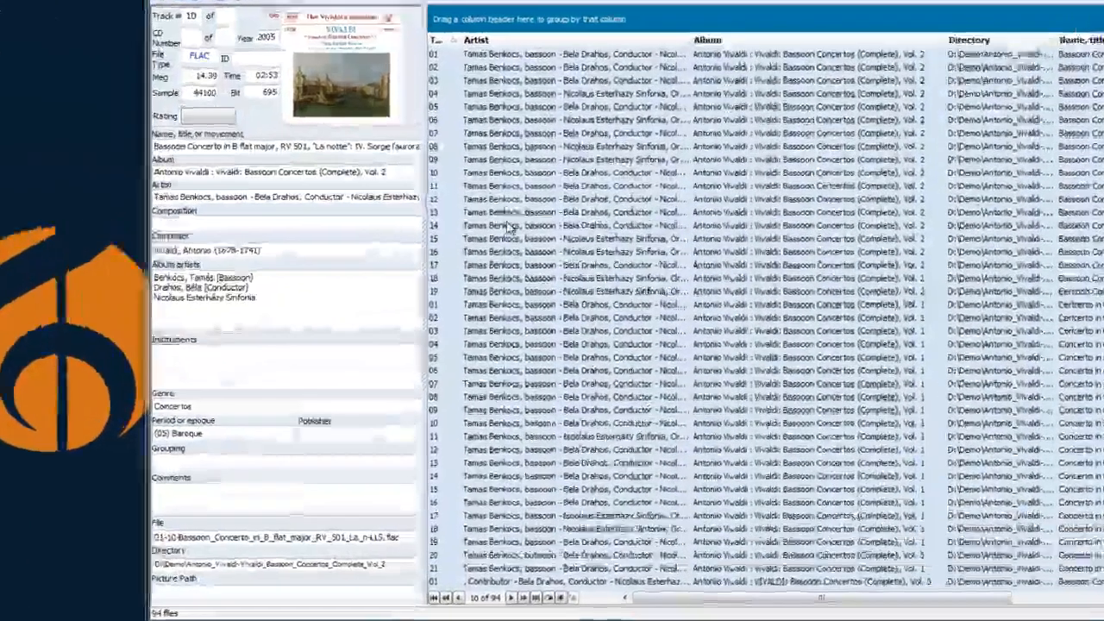
# Edit all tracks together and set Album to "Vivaldi: Bassoon Concertos; Benkócs, Drahos, Nicolaus Esterházy Sinfonia CD0"
pyautogui.click(560, 217)
pyautogui.hotkey('ctrl', 'a')
pyautogui.rightClick(560, 216)
pyautogui.click(522, 238)
pyautogui.click(426, 192)
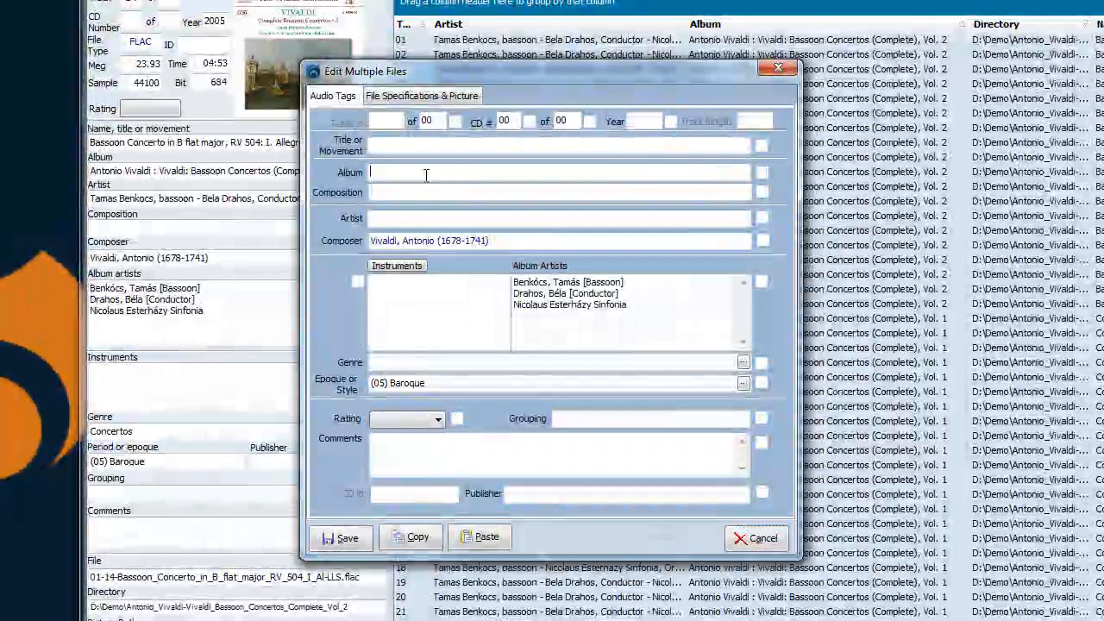
pyautogui.click(426, 175)
pyautogui.hotkey('ctrl', 'v')
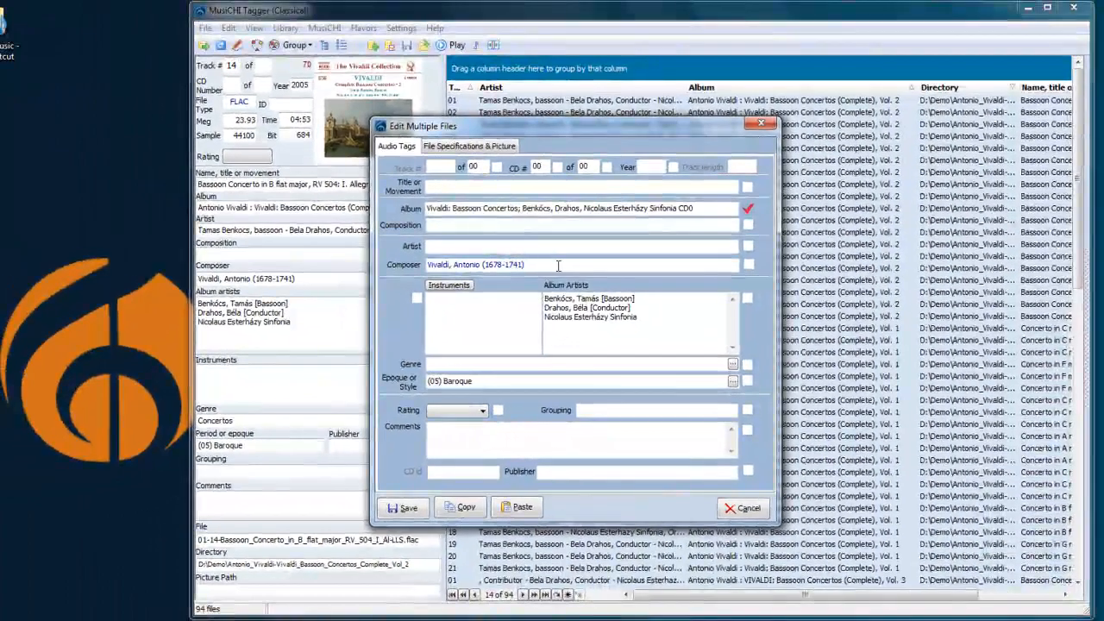
# Copy the Composer value "Vivaldi, Antonio (1678-1741)" into the Artist field for all tracks
pyautogui.moveTo(496, 245); pyautogui.dragTo(328, 240)
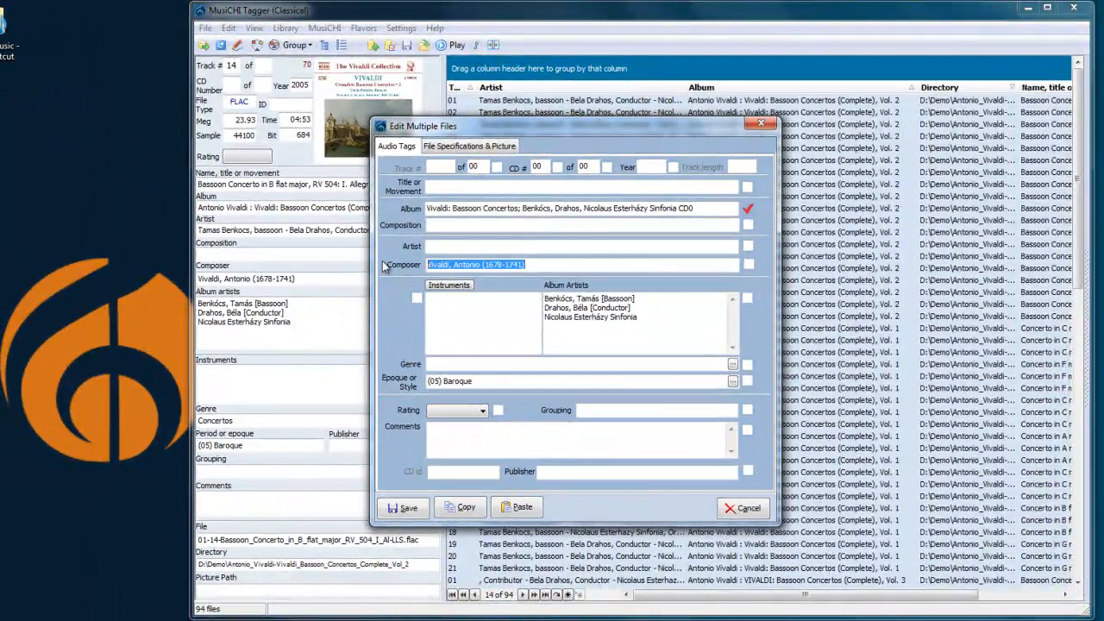
pyautogui.click(449, 246)
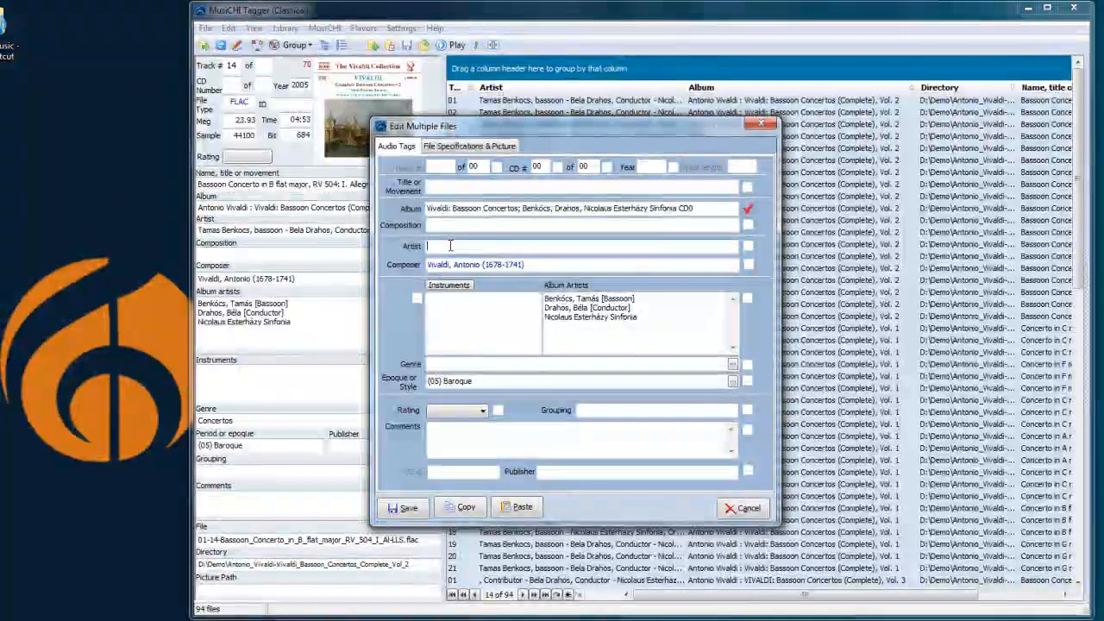
pyautogui.hotkey('ctrl', 'v')
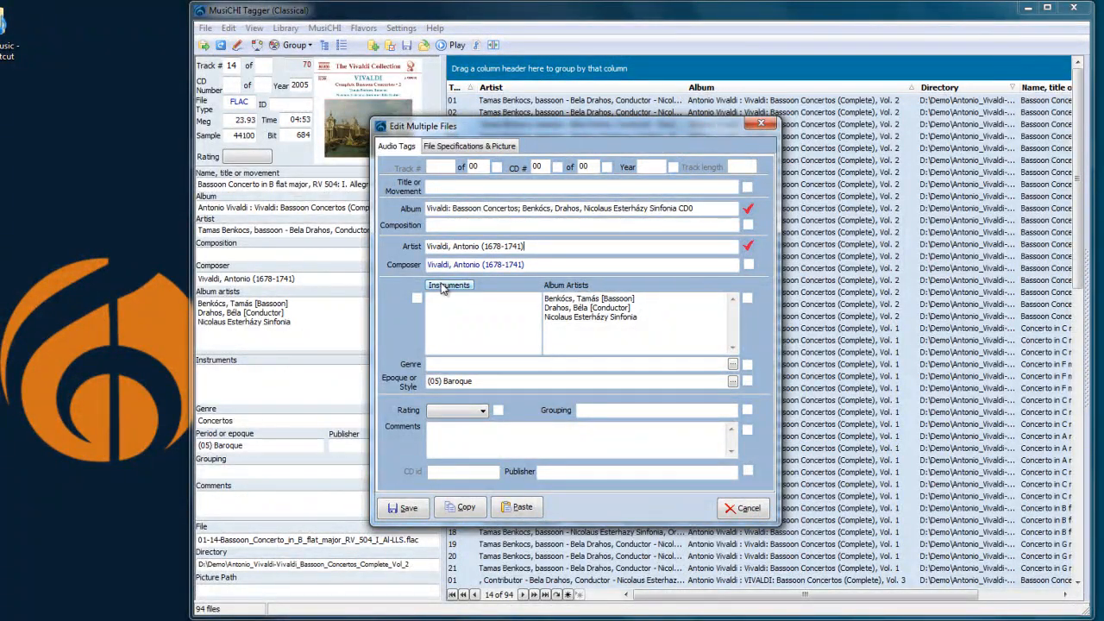
# Set the instrument to Winds > Bassoon and the genre to Concerto > Single, and save the changes to all tracks
pyautogui.click(442, 285)
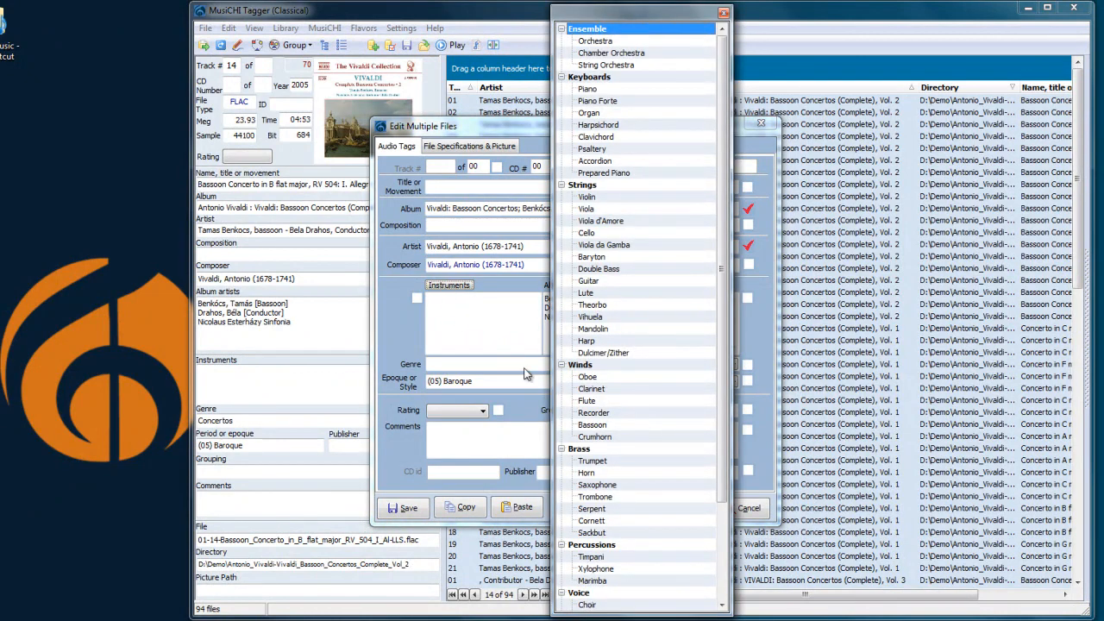
pyautogui.click(589, 422)
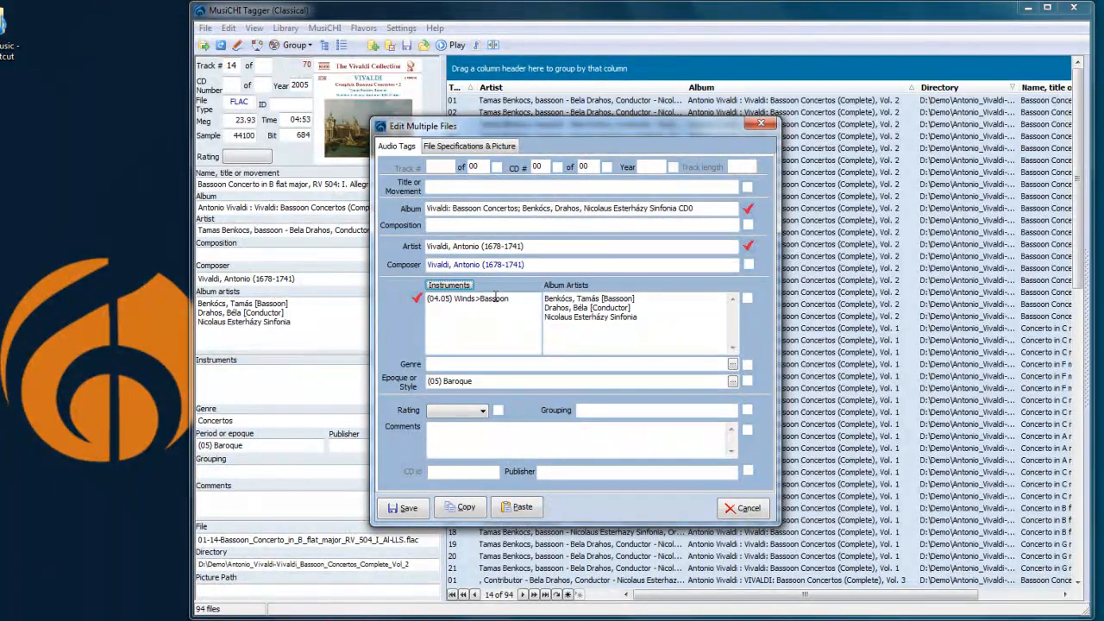
pyautogui.click(733, 364)
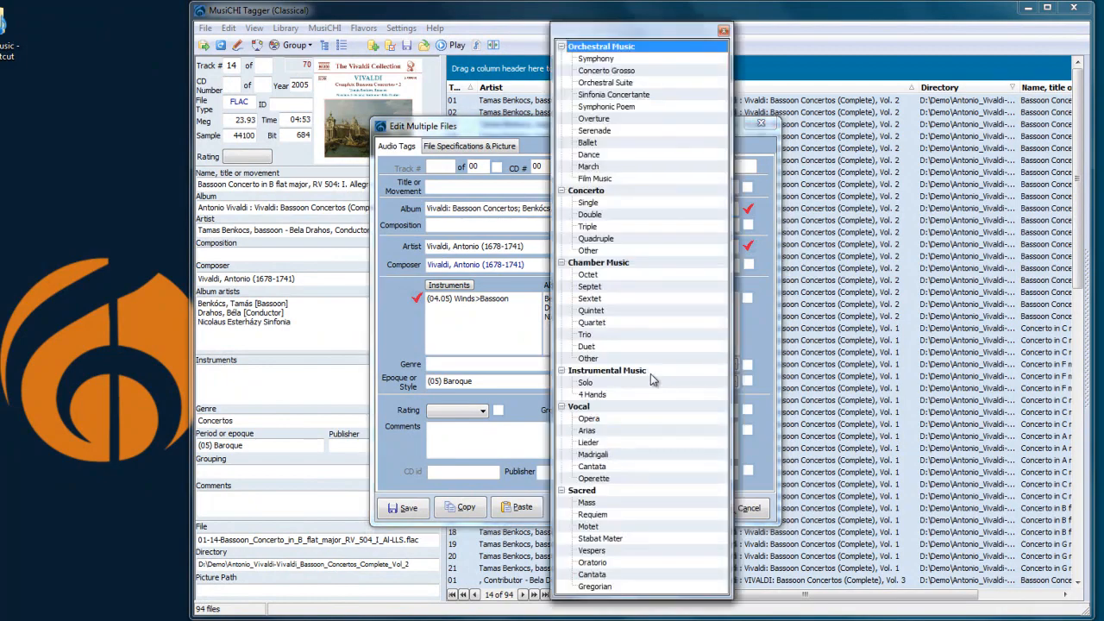
pyautogui.click(592, 203)
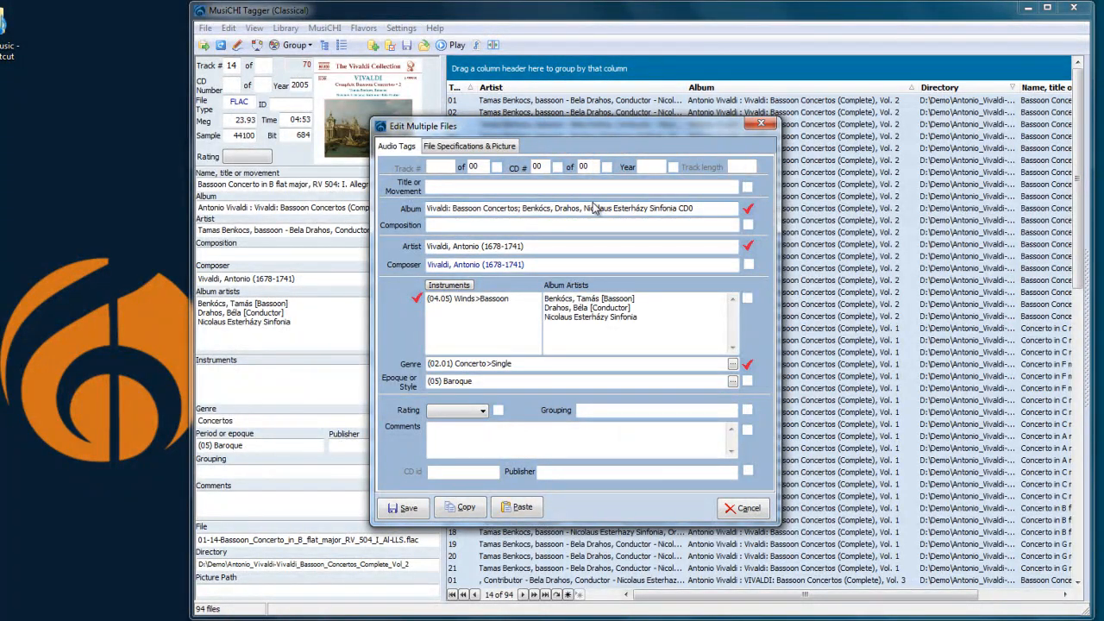
pyautogui.click(406, 510)
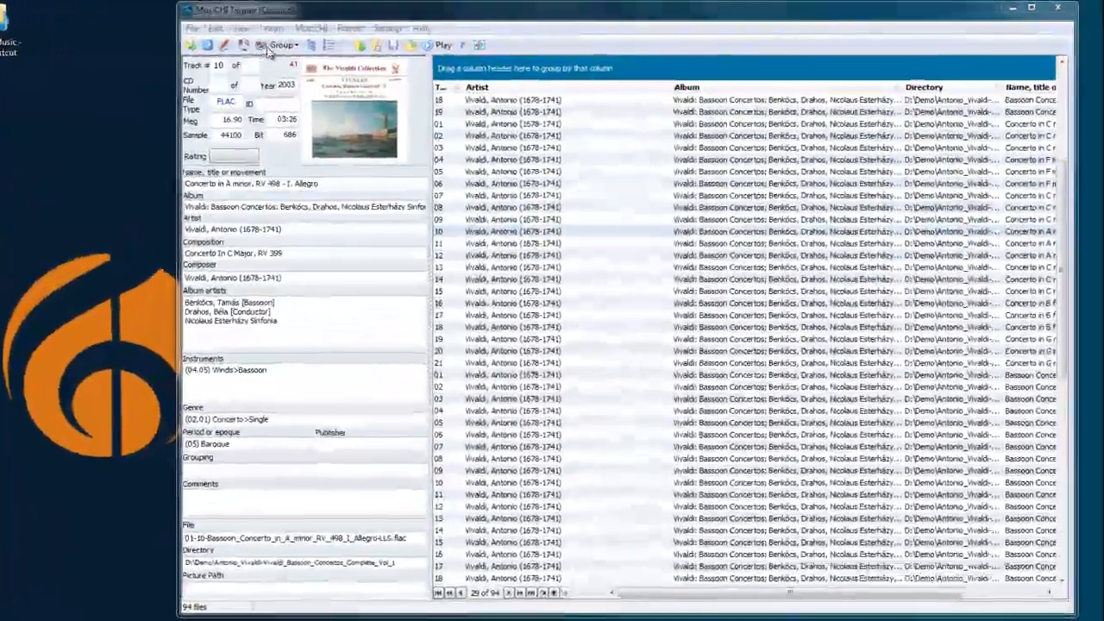
# Group the track list by directory and select all tracks in the Vivaldi_Bassoon_Concertos_Complete_Vol_2 directory
pyautogui.click(358, 41)
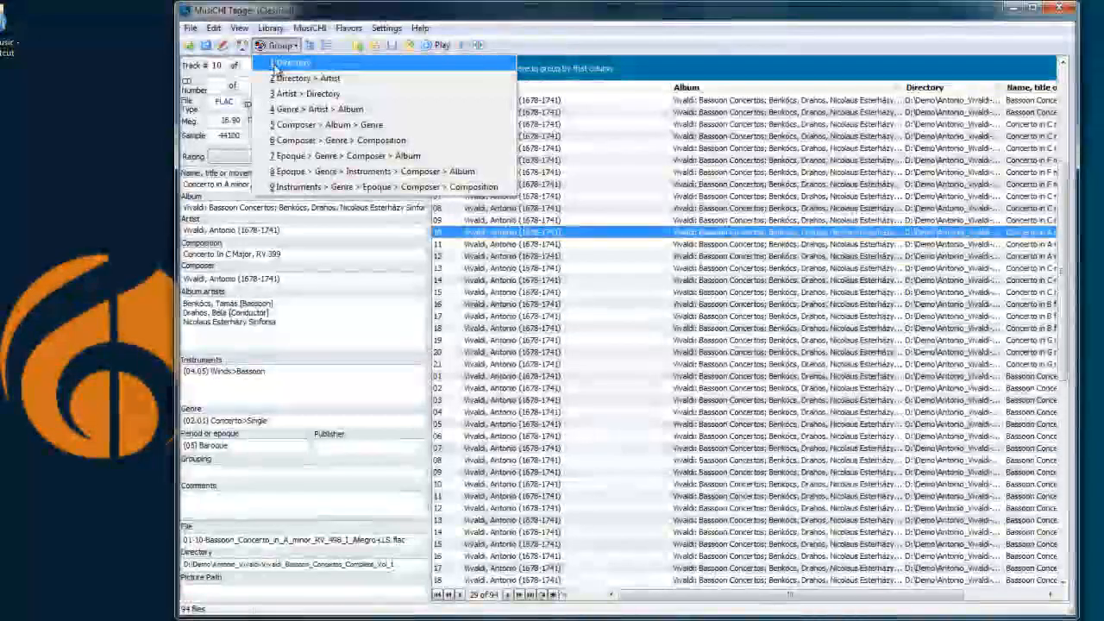
pyautogui.click(276, 66)
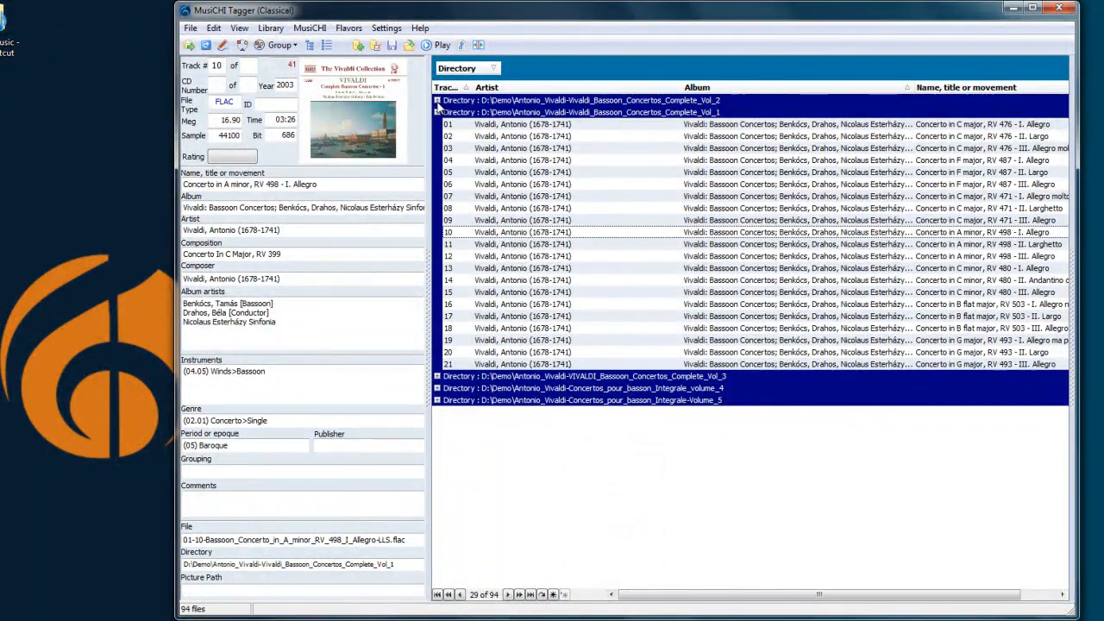
pyautogui.click(436, 100)
pyautogui.click(483, 114)
pyautogui.keyDown('shift'); pyautogui.click(555, 330); pyautogui.keyUp('shift')
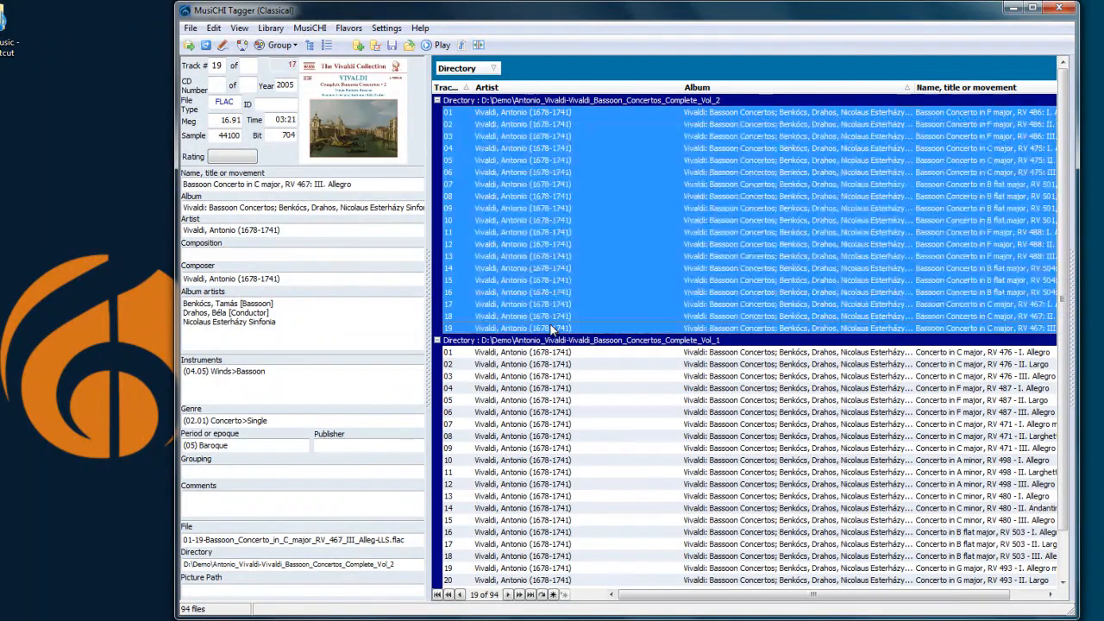
# Edit the selected Volume 2 tracks together, setting the track total to 19 and the CD number to 01 of 01
pyautogui.press('Return')
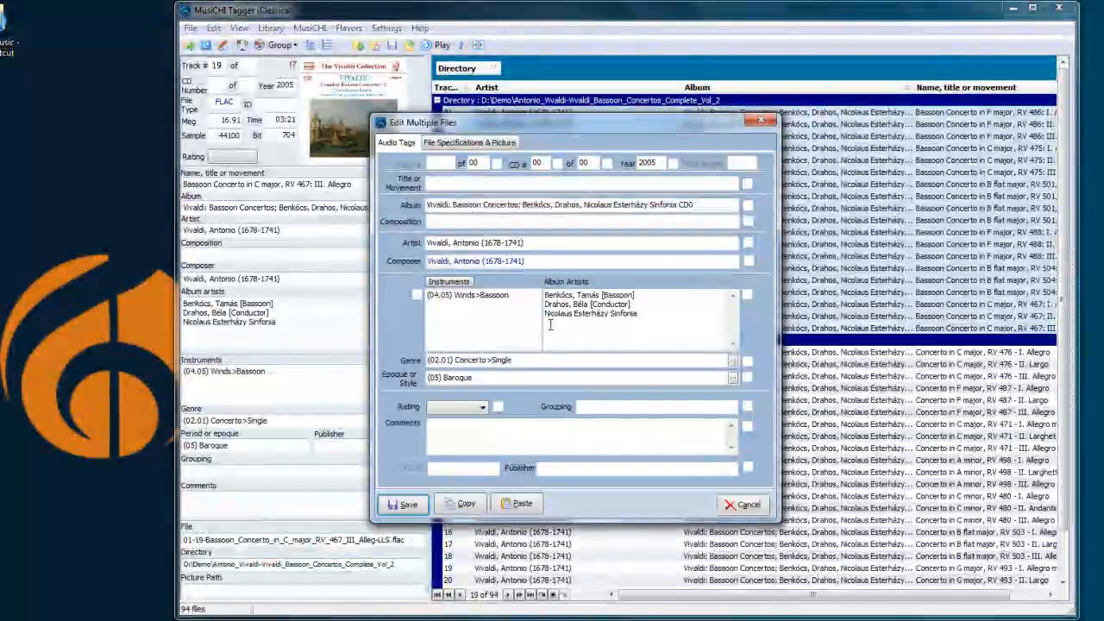
pyautogui.doubleClick(466, 166)
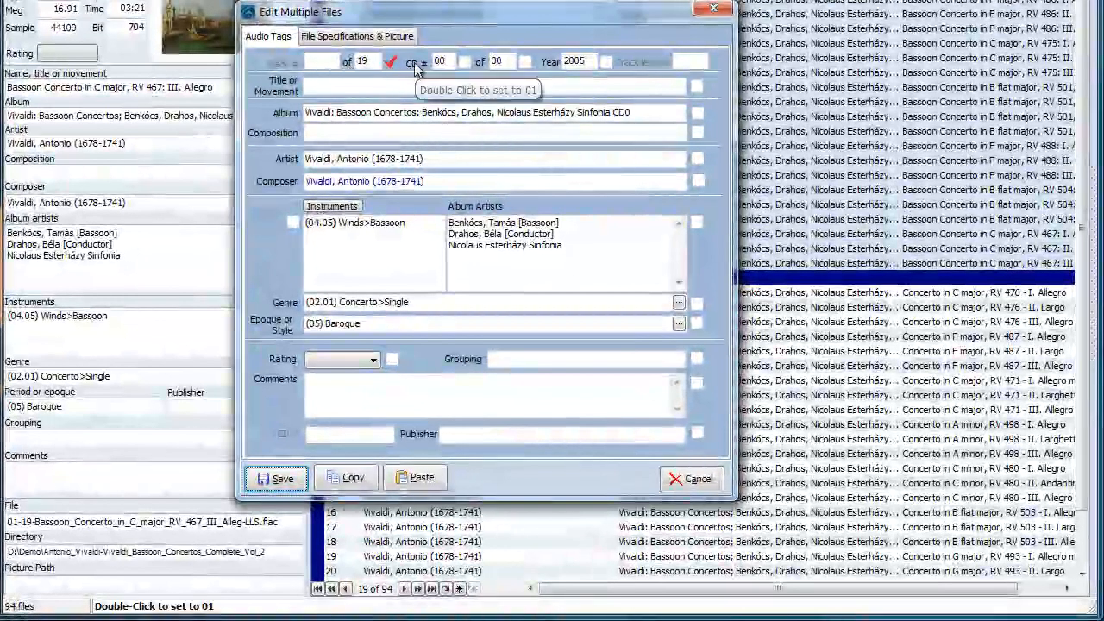
pyautogui.doubleClick(415, 65)
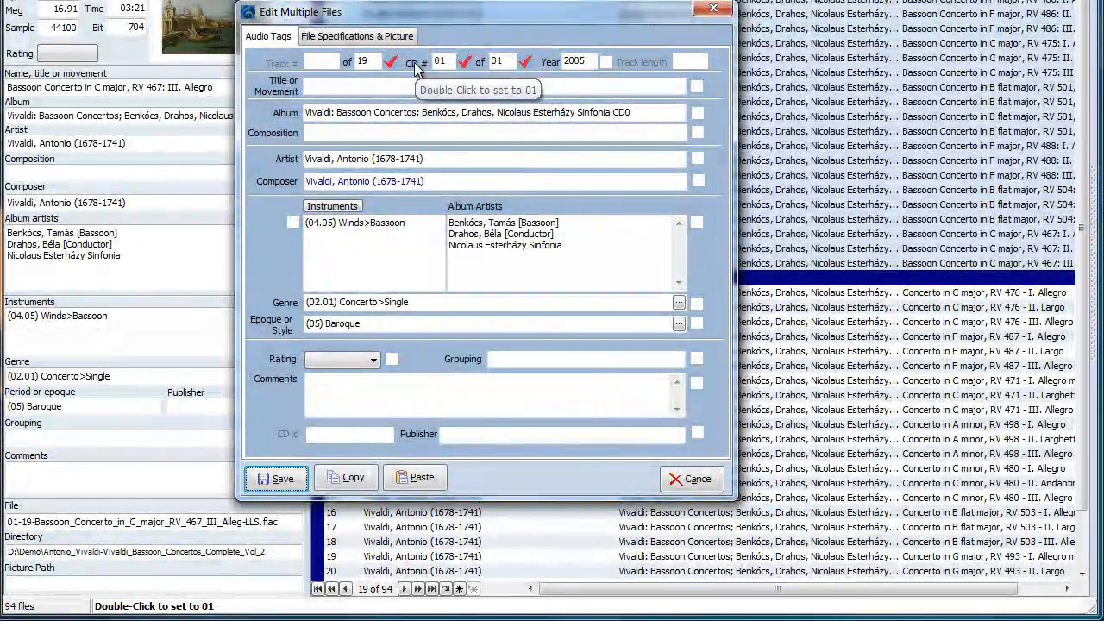
pyautogui.click(507, 61)
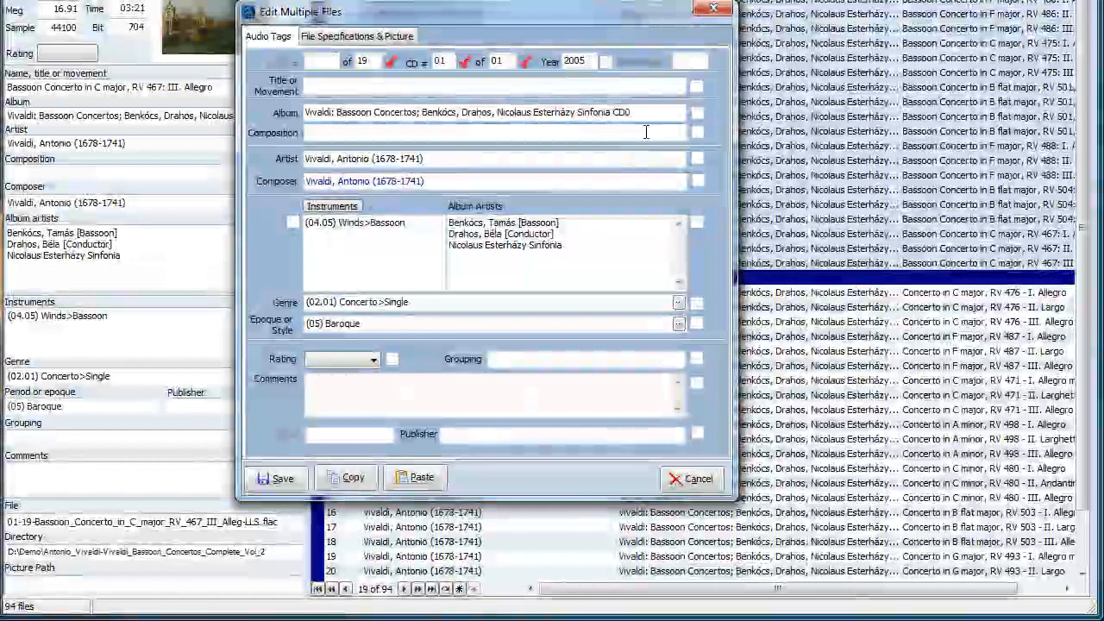
# Change the ending of the Album title to "CD2" for the selected Volume 2 tracks and save the changes
pyautogui.click(644, 112)
pyautogui.press('BackSpace')
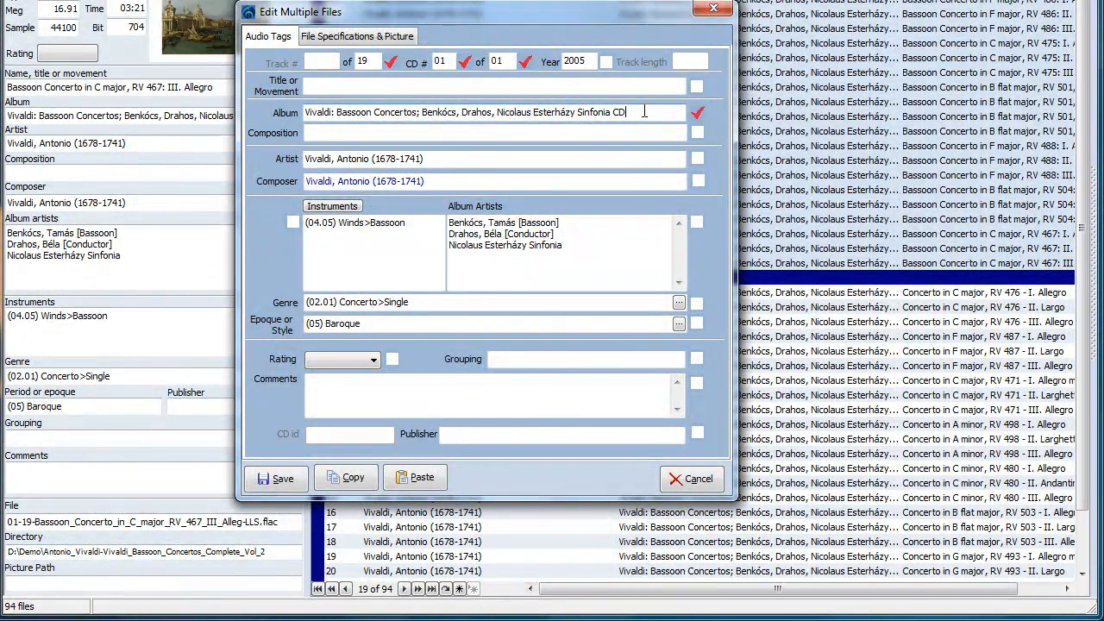
pyautogui.write('2')
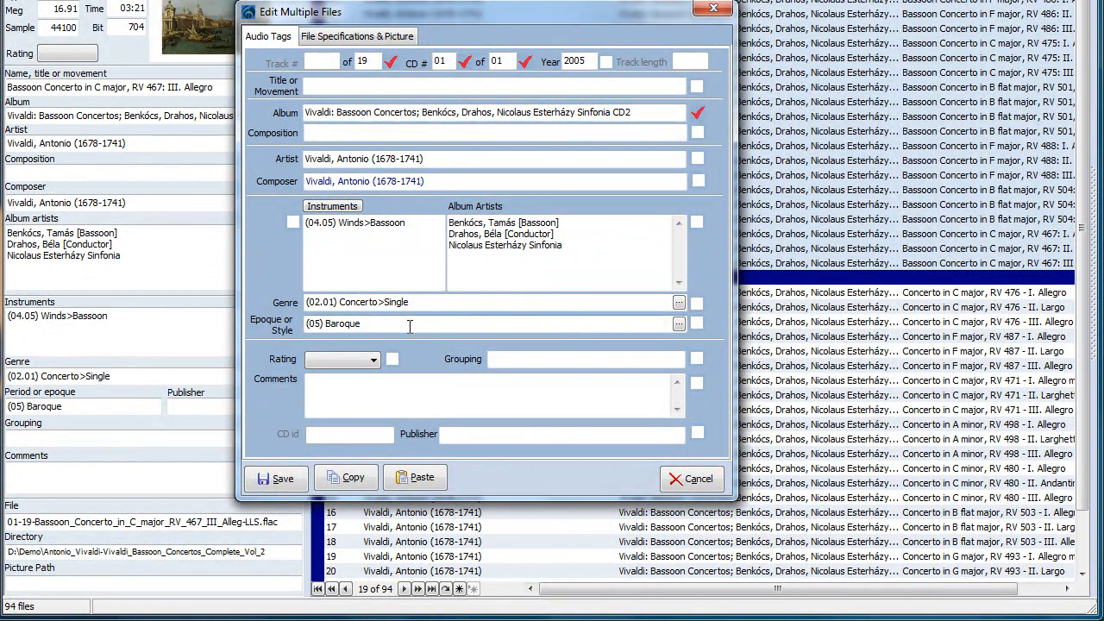
pyautogui.click(276, 478)
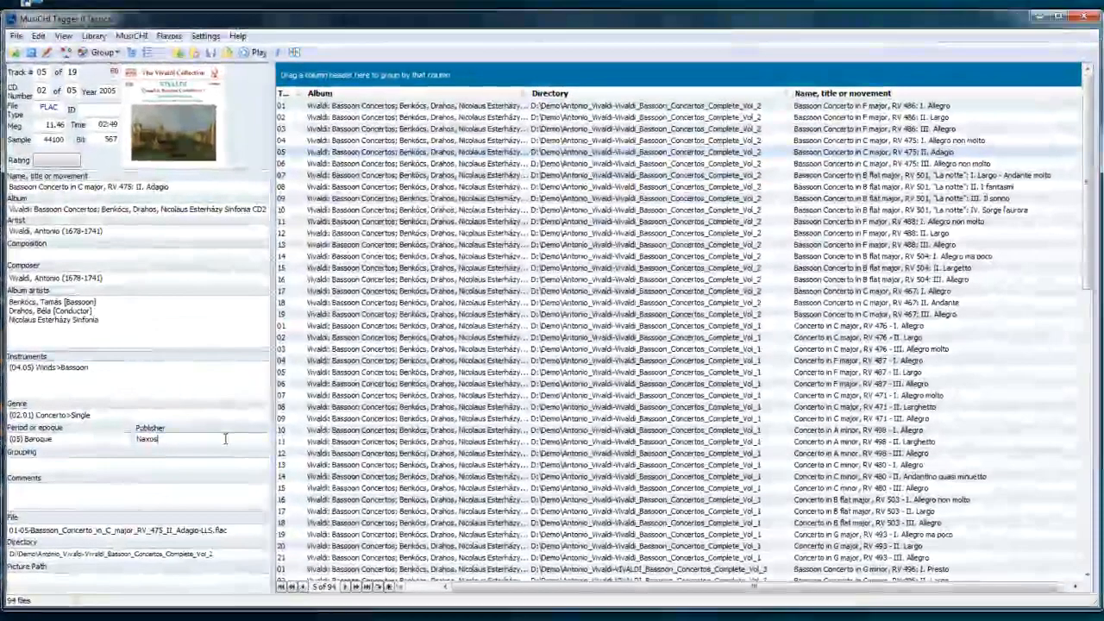
# Group the track list by Album and collapse the CD2 album group
pyautogui.click(206, 408)
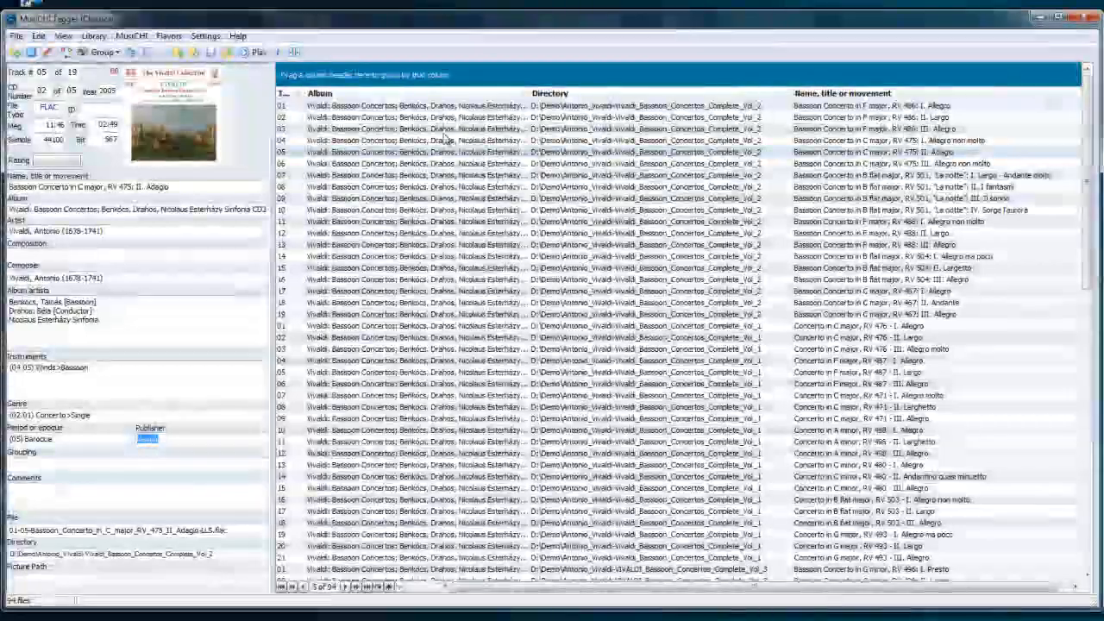
pyautogui.moveTo(442, 94); pyautogui.dragTo(436, 66)
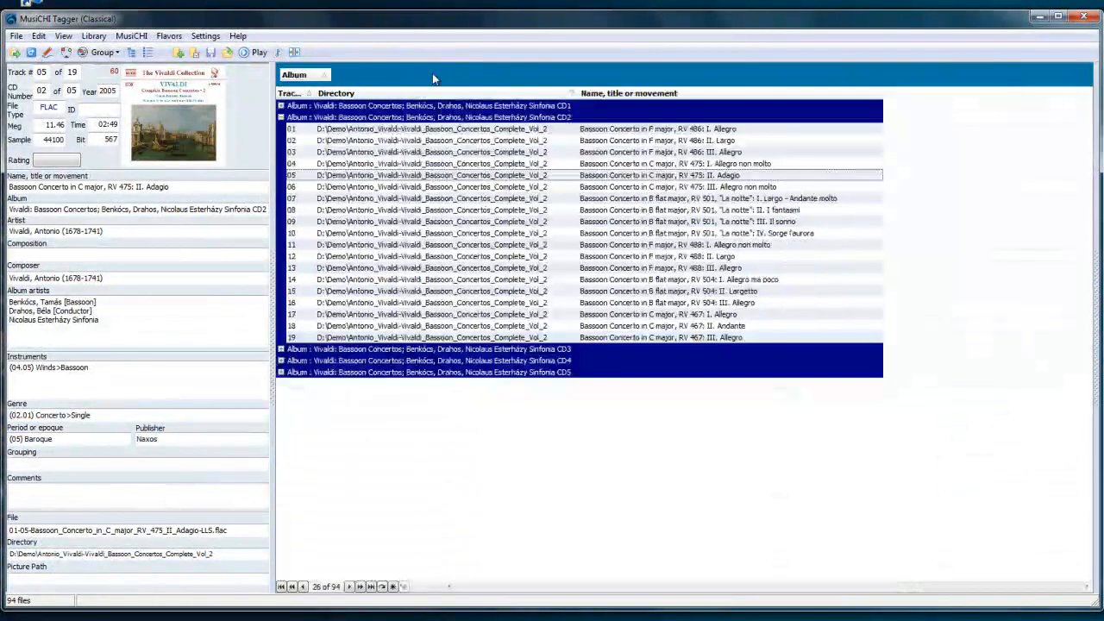
pyautogui.click(280, 118)
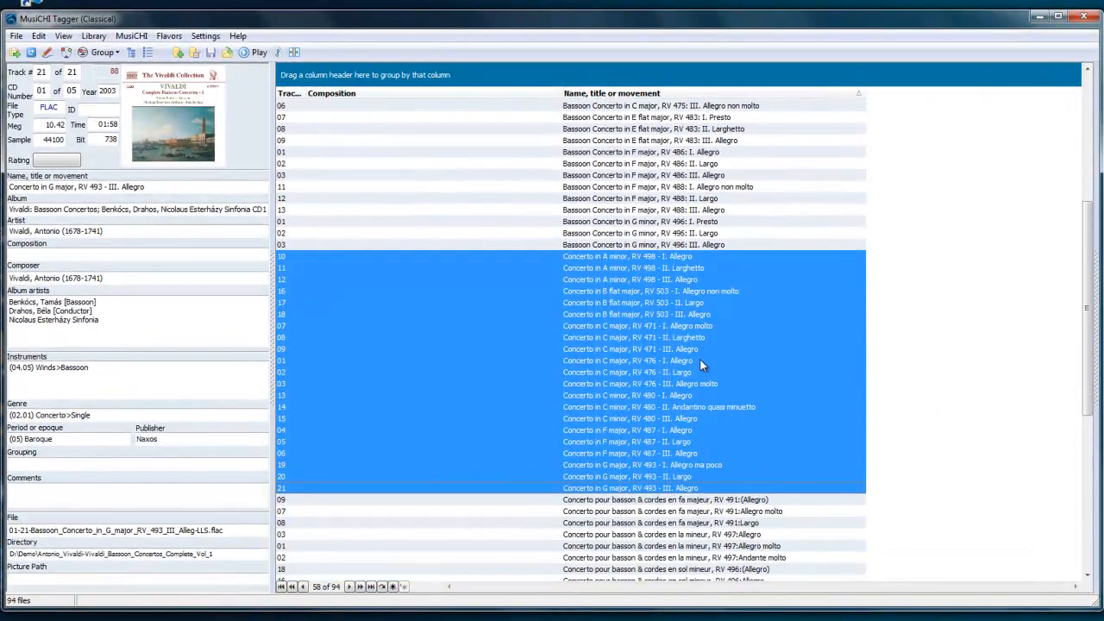
# Use Text processing on the selected "Concerto in" tracks to copy the title text left of the "-" separator into Composition, previewing the proposed changes
pyautogui.scroll(-9, 699, 358)
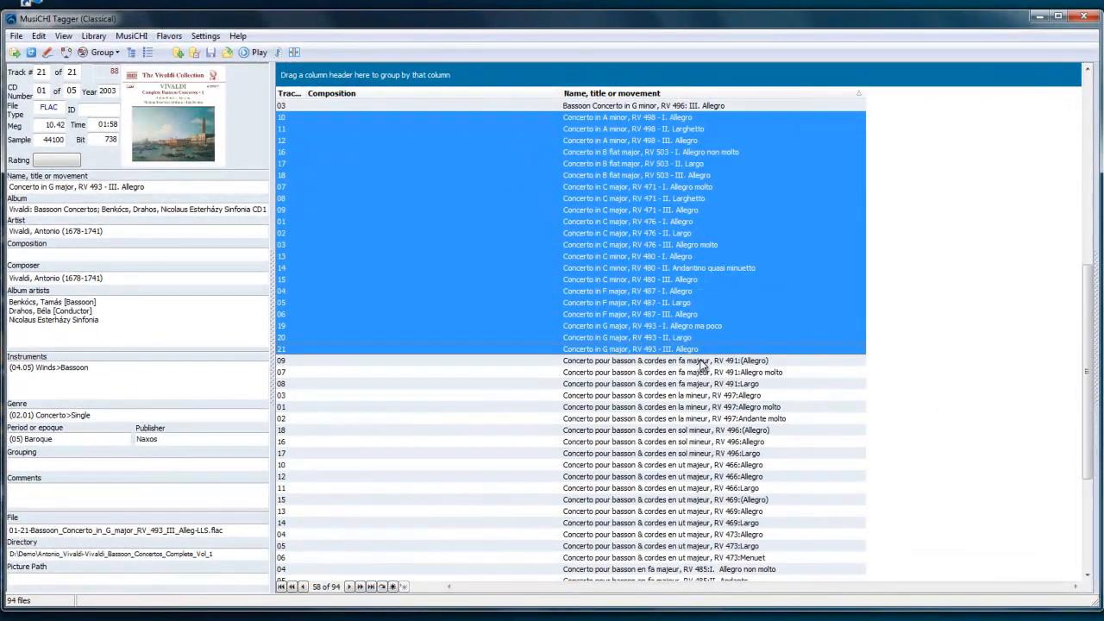
pyautogui.scroll(5, 700, 366)
pyautogui.scroll(4, 699, 367)
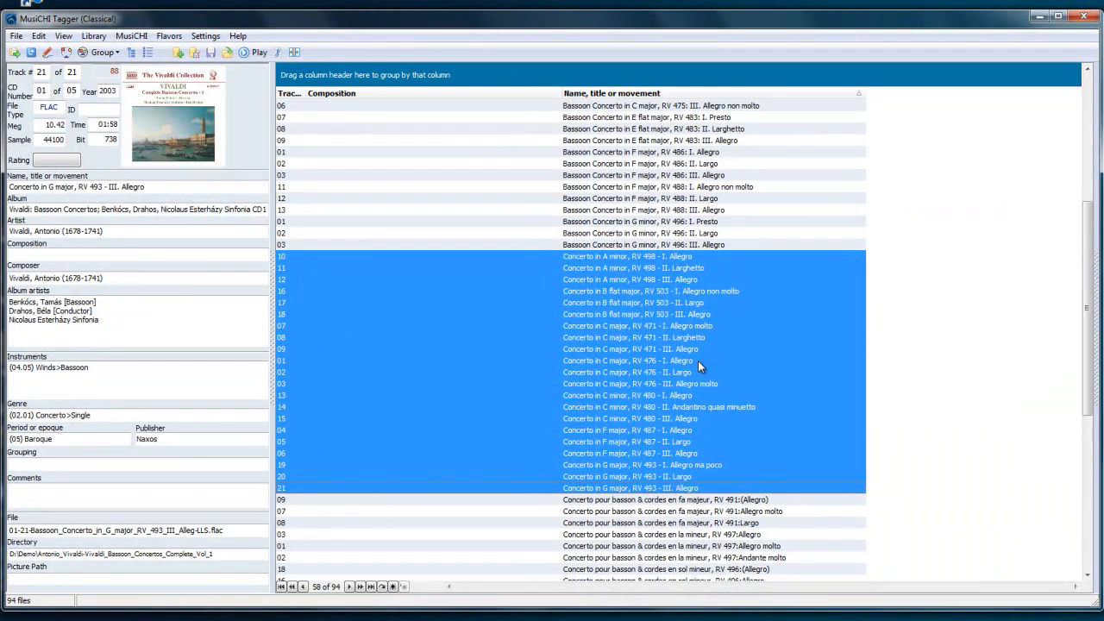
pyautogui.scroll(-5, 626, 419)
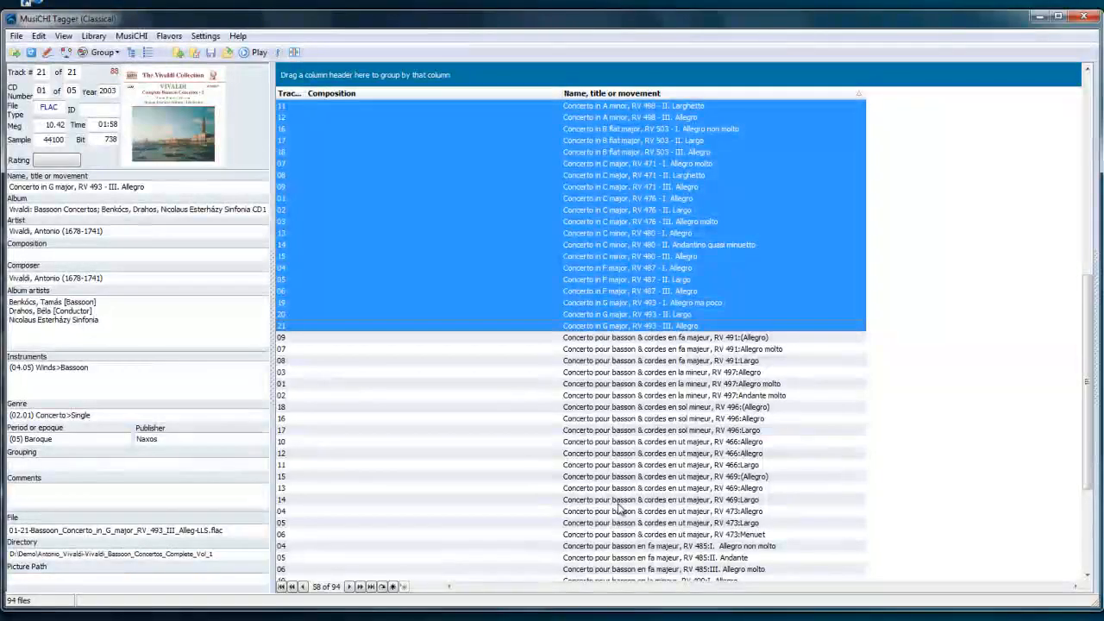
pyautogui.scroll(8, 623, 479)
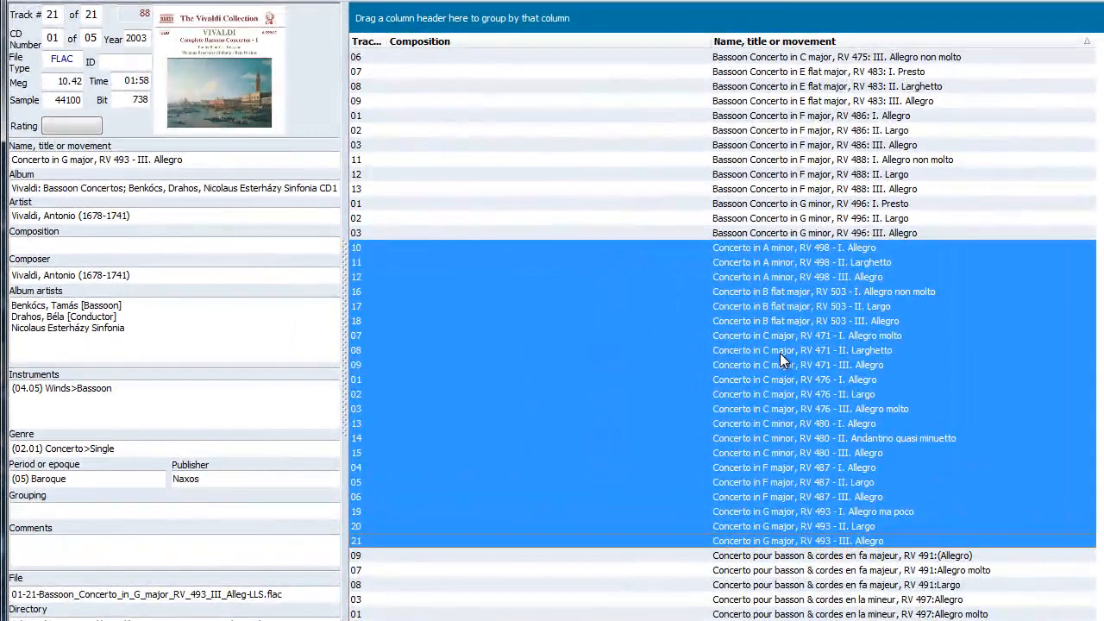
pyautogui.rightClick(780, 353)
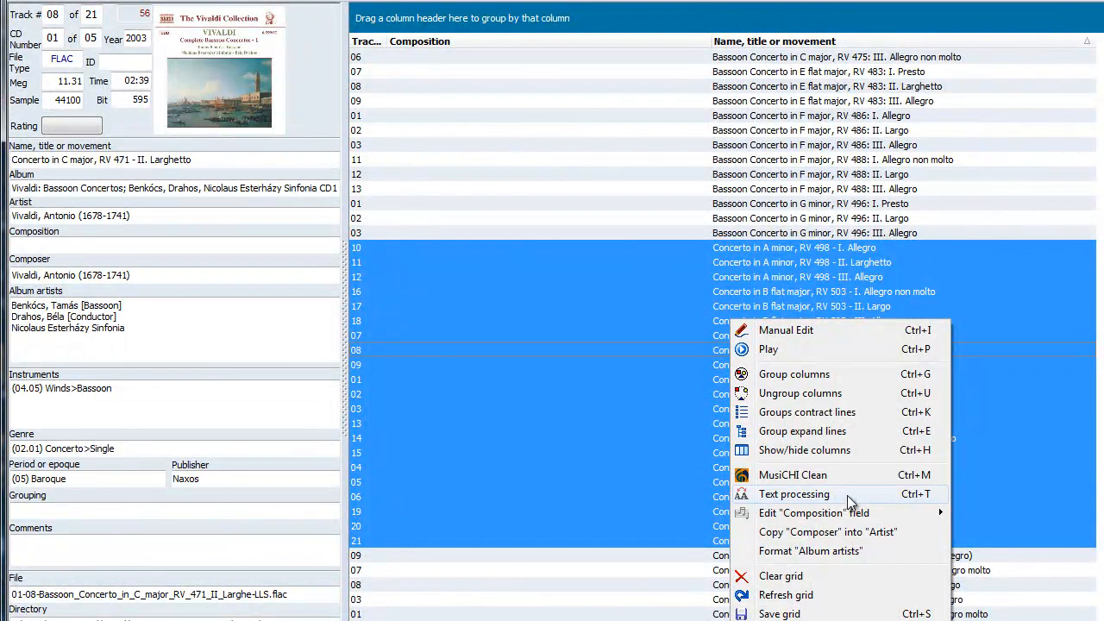
pyautogui.click(793, 494)
pyautogui.moveTo(651, 44); pyautogui.dragTo(268, 39)
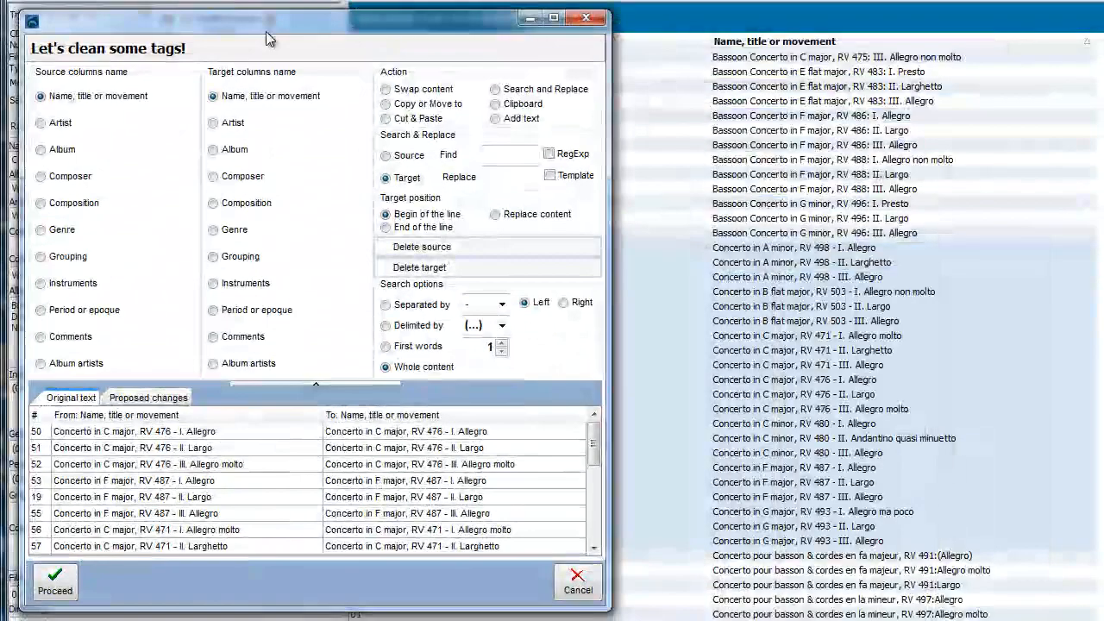
pyautogui.click(213, 206)
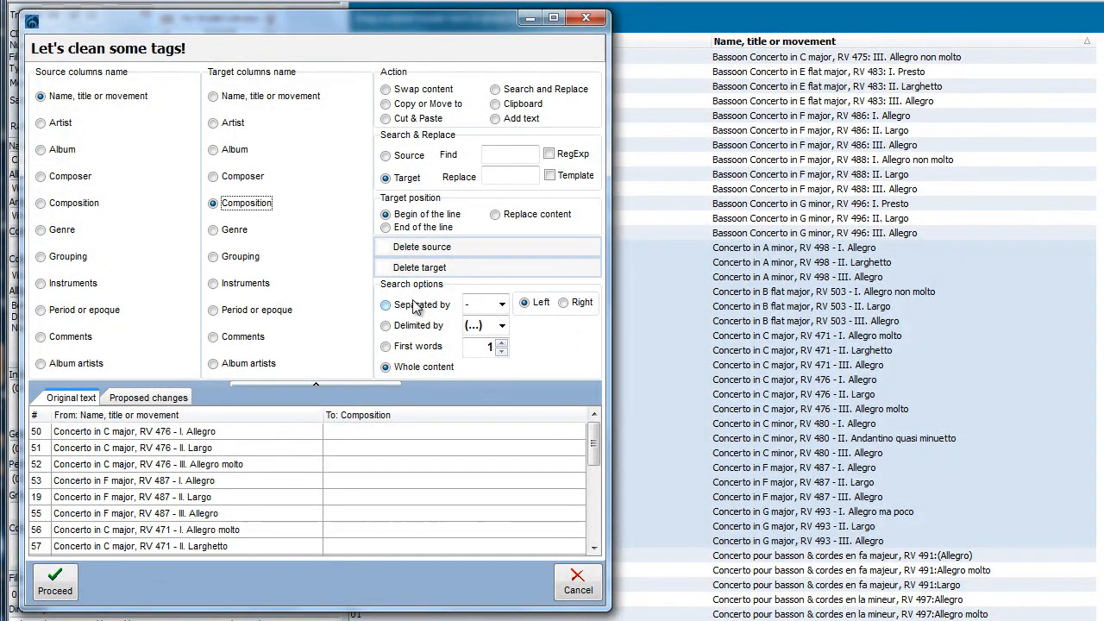
pyautogui.click(385, 307)
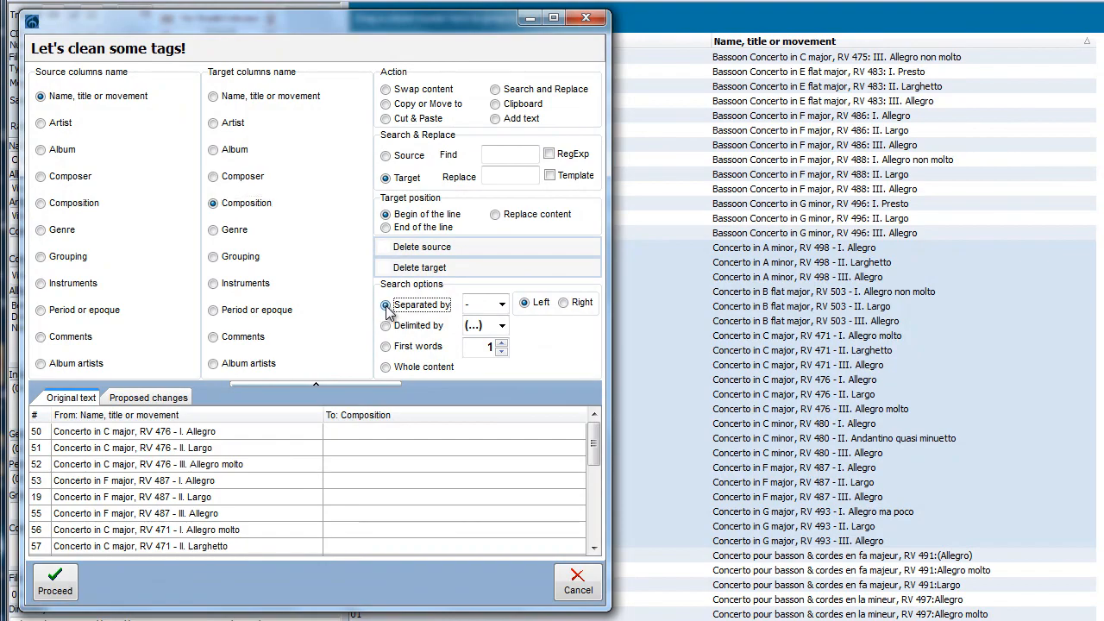
pyautogui.click(388, 104)
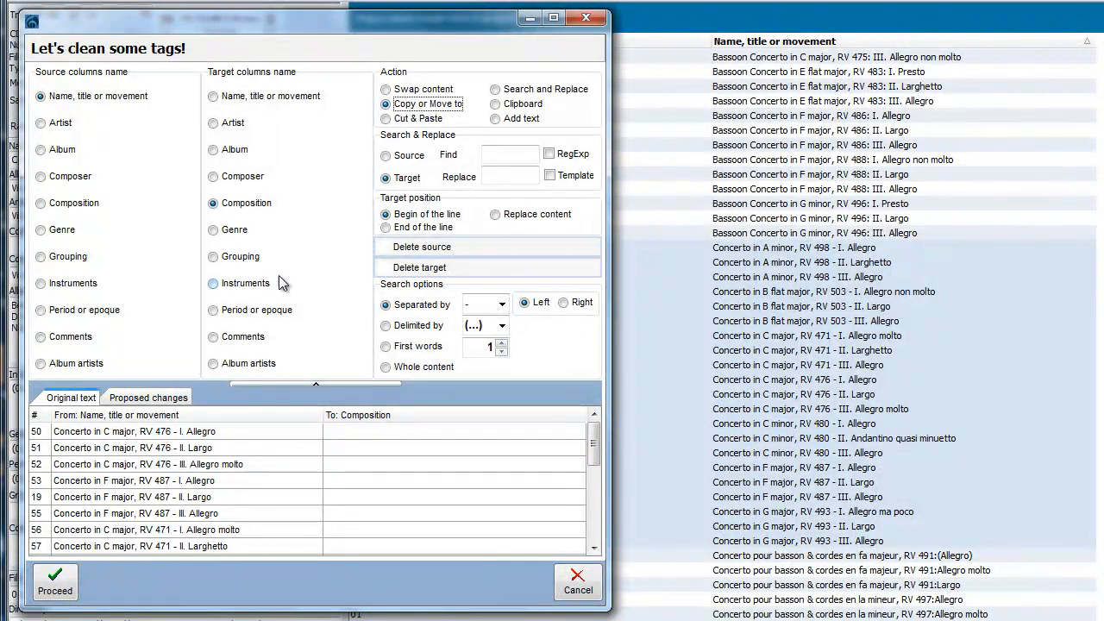
pyautogui.click(152, 400)
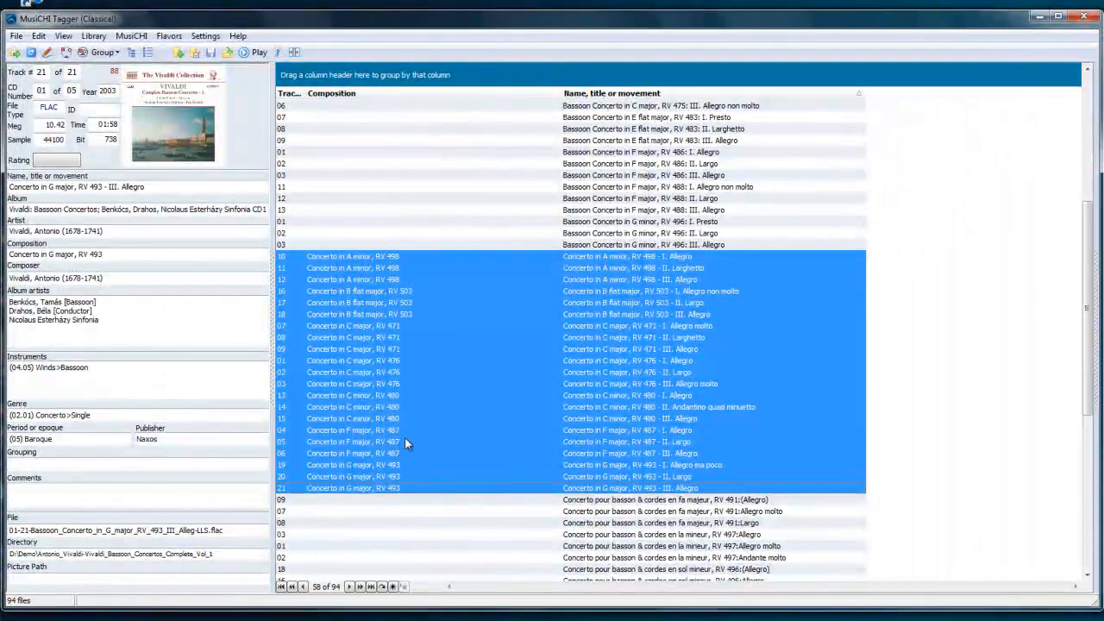
# Select all tracks and run MusiCHI Clean on the Composition column only
pyautogui.scroll(8, 402, 440)
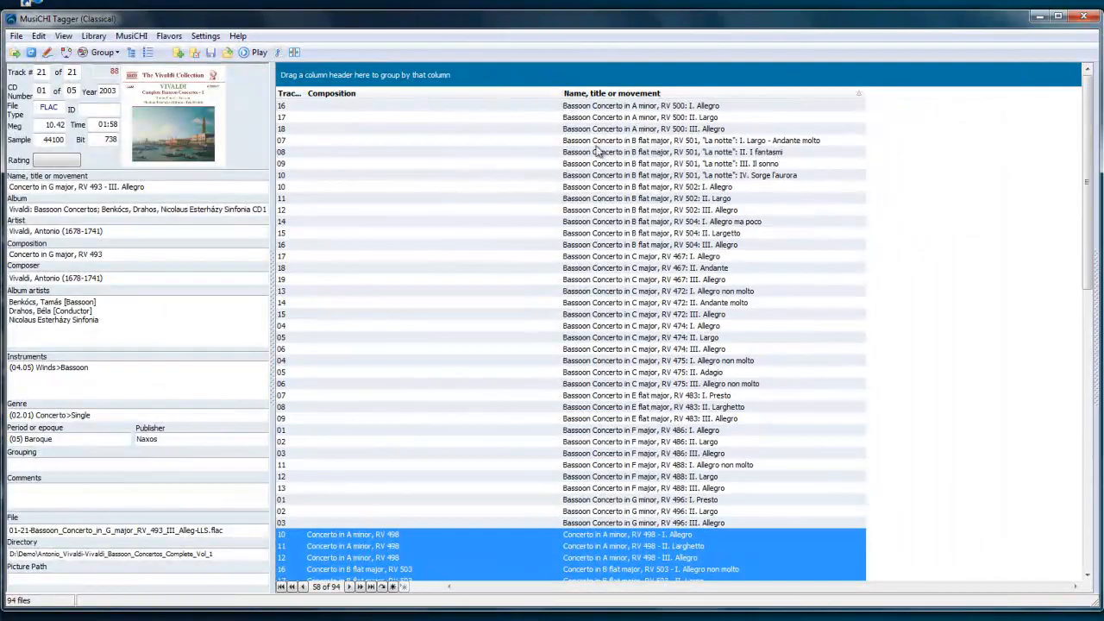
pyautogui.click(598, 110)
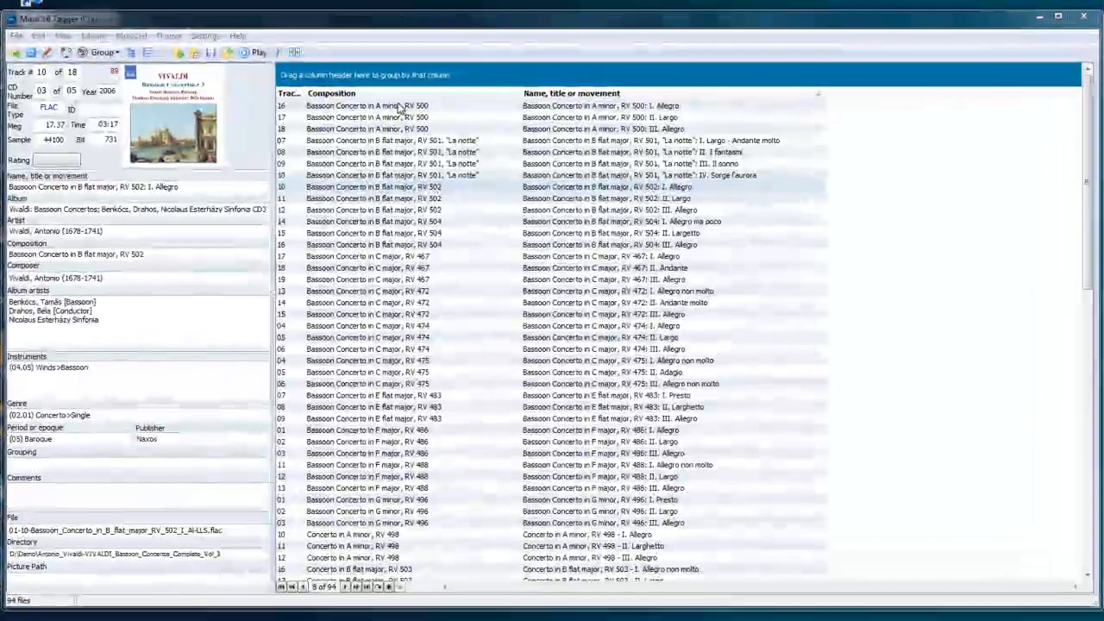
pyautogui.click(435, 120)
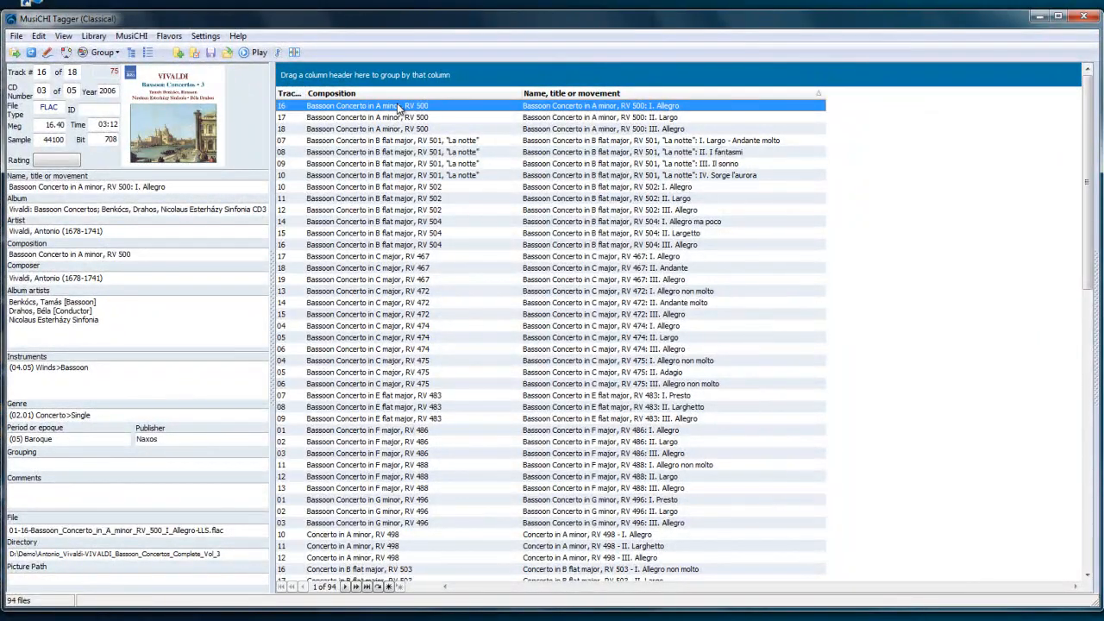
pyautogui.hotkey('ctrl', 'a')
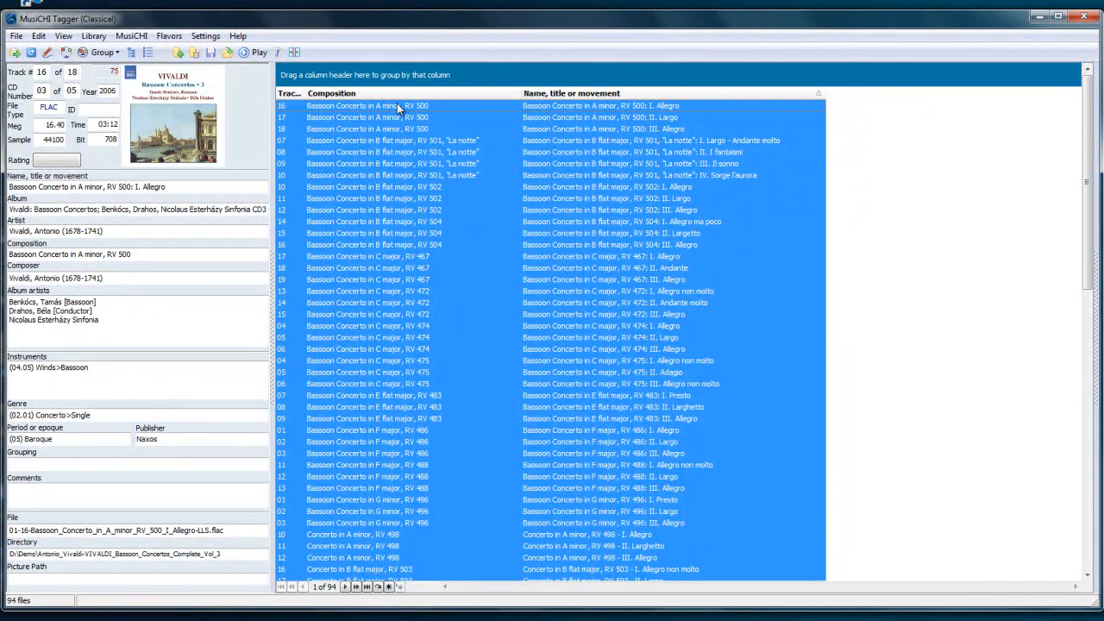
pyautogui.rightClick(397, 103)
pyautogui.click(469, 229)
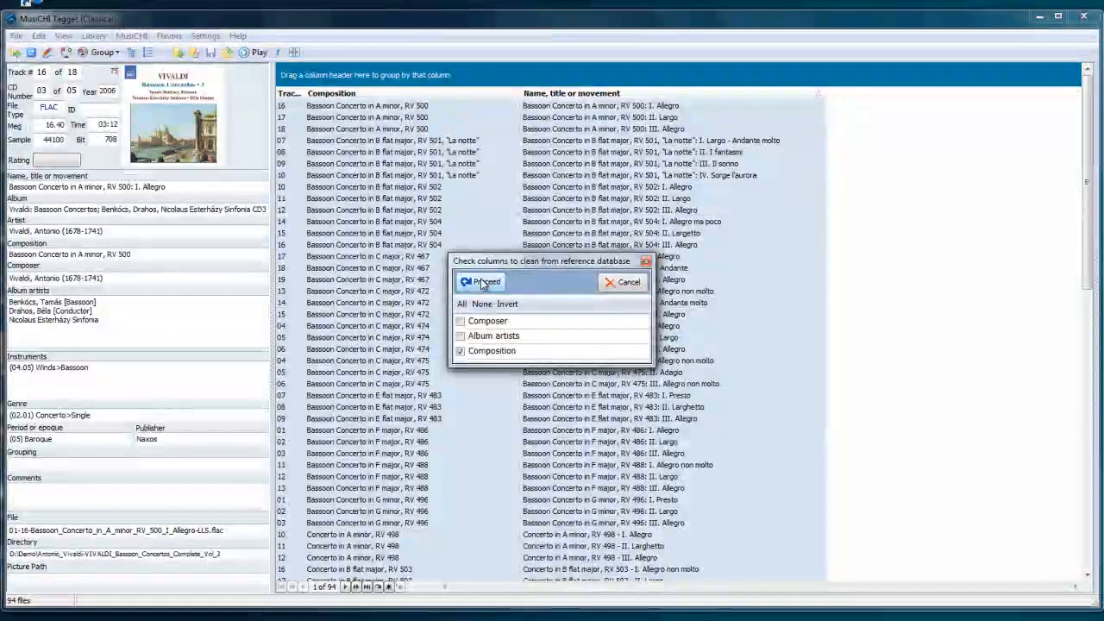
pyautogui.click(480, 281)
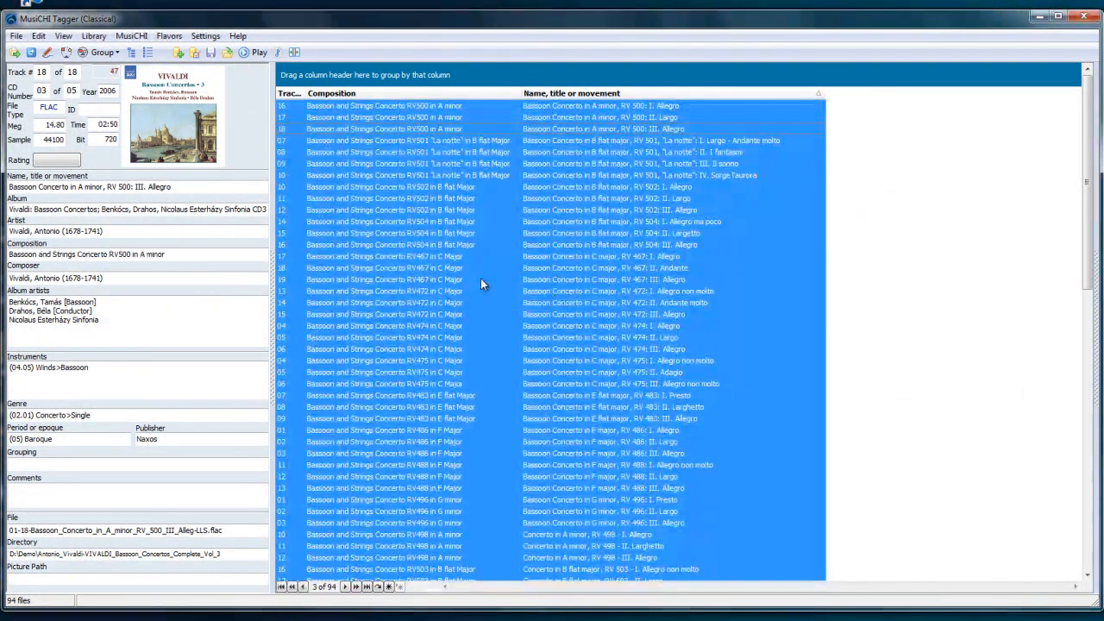
# Widen the Composition column and review the cleaned composition names throughout the track list
pyautogui.moveTo(518, 93); pyautogui.dragTo(677, 112)
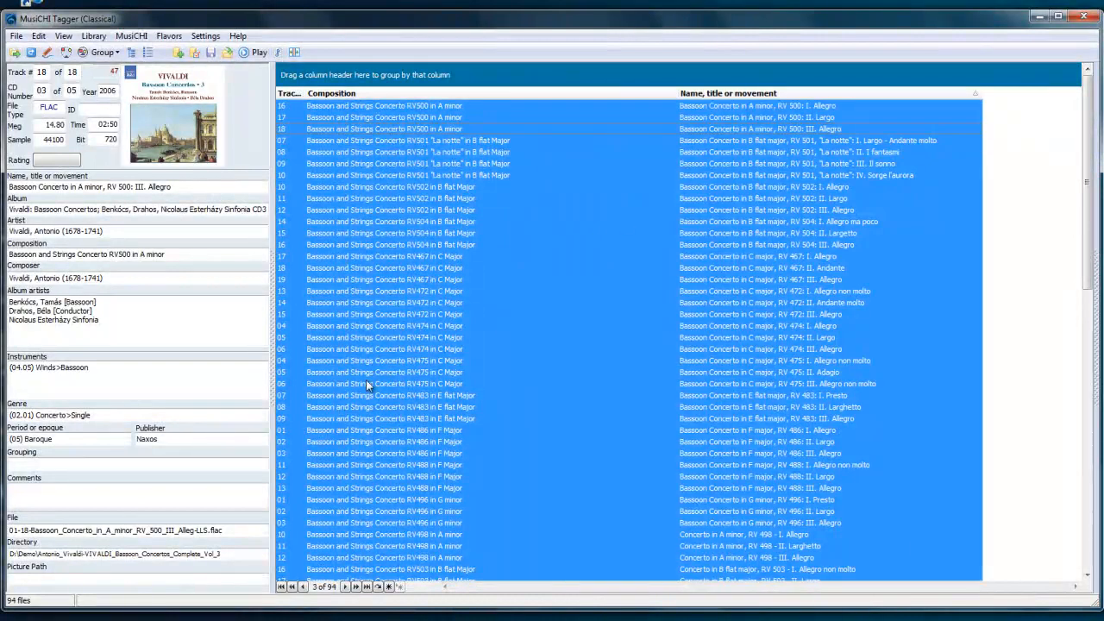
pyautogui.scroll(-12, 380, 418)
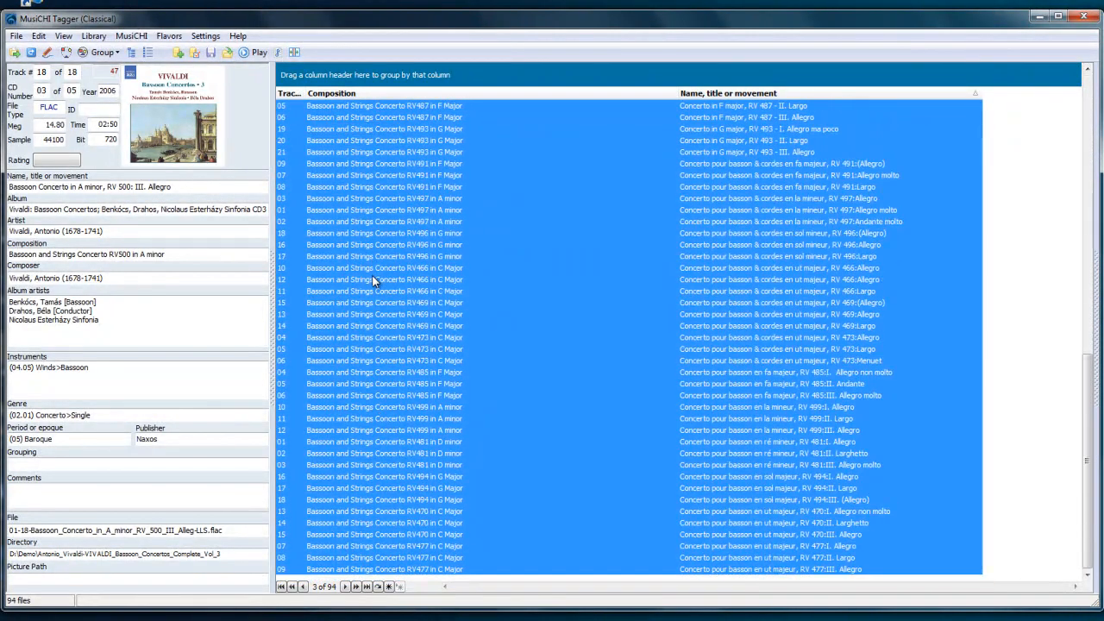
pyautogui.scroll(10, 375, 448)
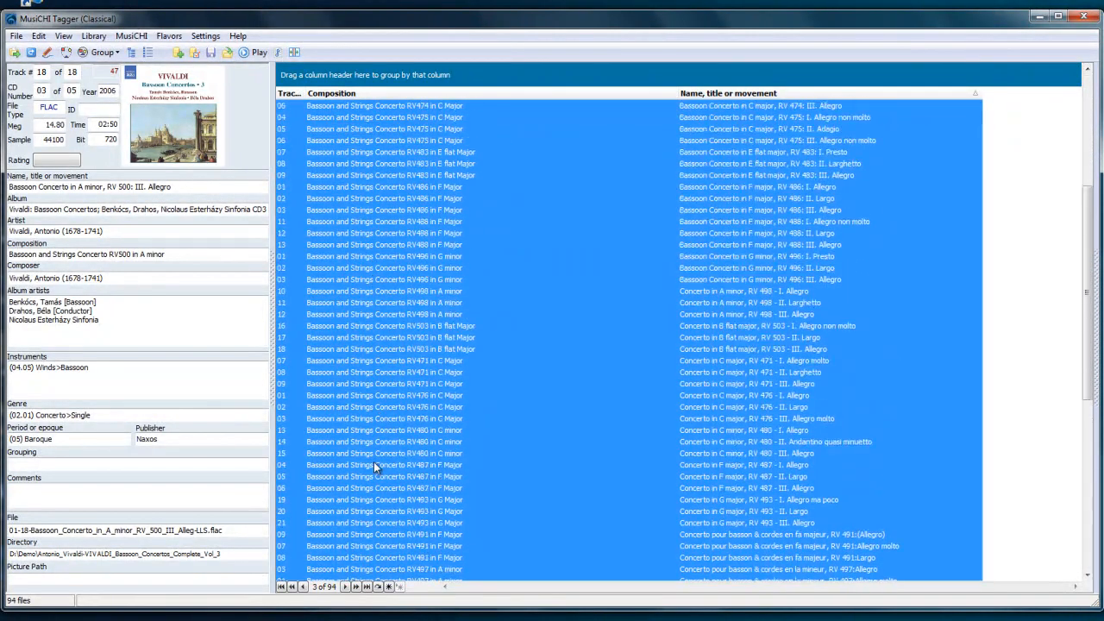
# Try the "Abrev. with 2 dashes" tonality format in the MusiCHI Clean composition settings, view the catalog options, and discard the changes
pyautogui.click(207, 36)
pyautogui.click(220, 104)
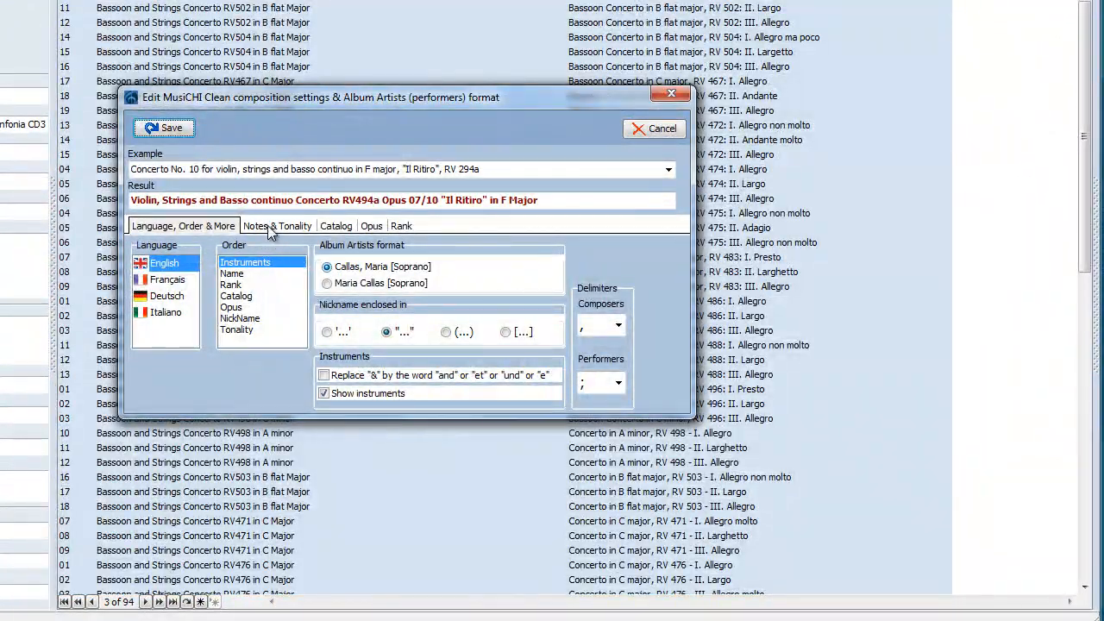
pyautogui.click(271, 230)
pyautogui.click(161, 321)
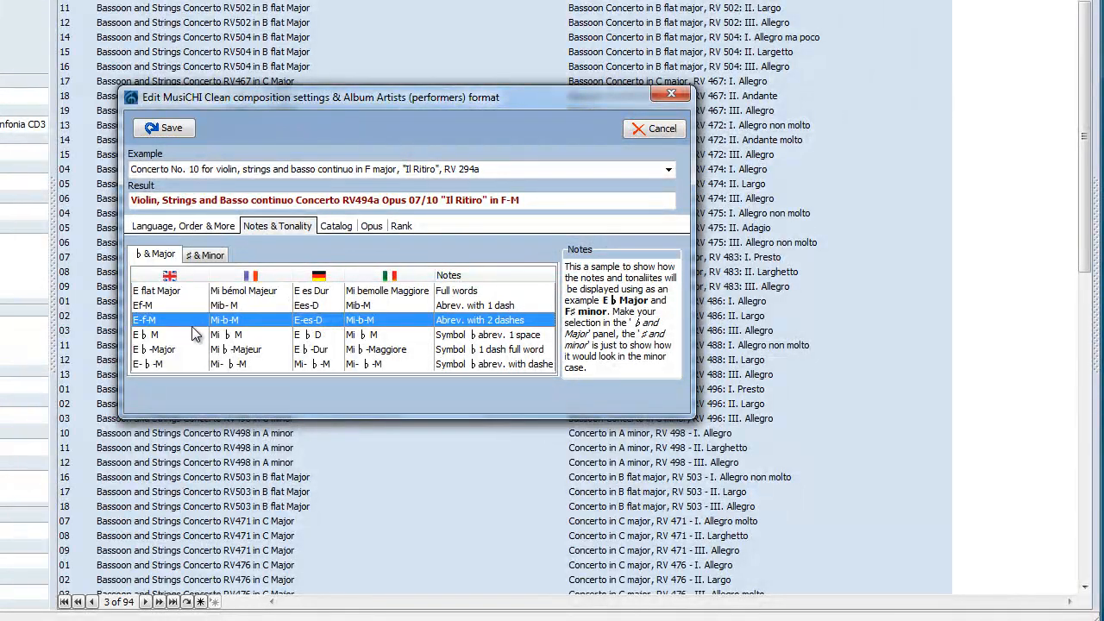
pyautogui.click(335, 226)
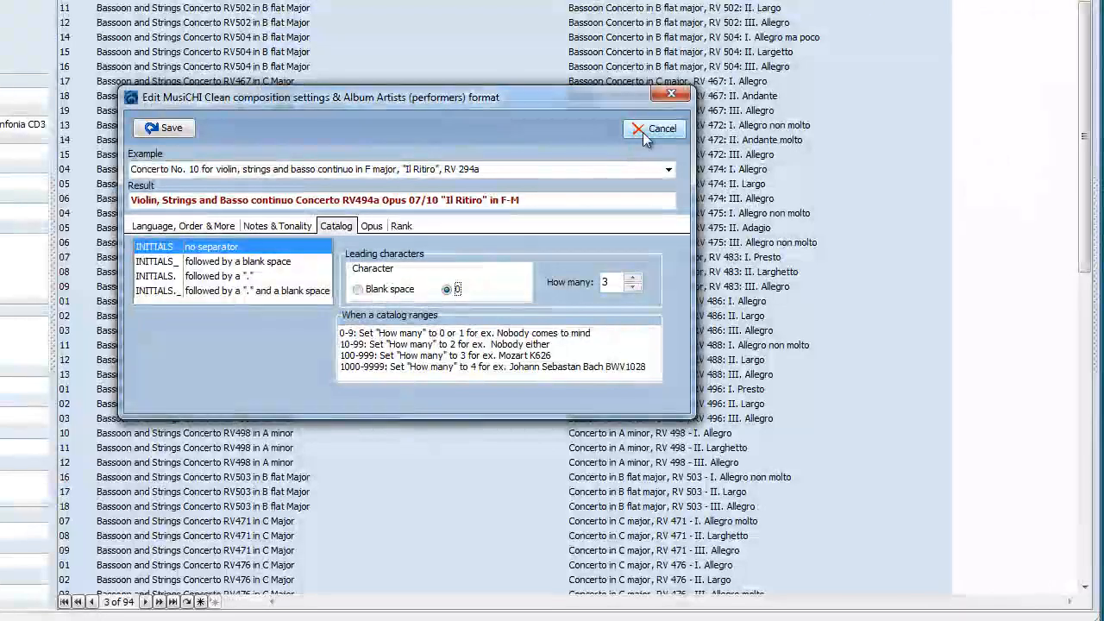
pyautogui.click(648, 128)
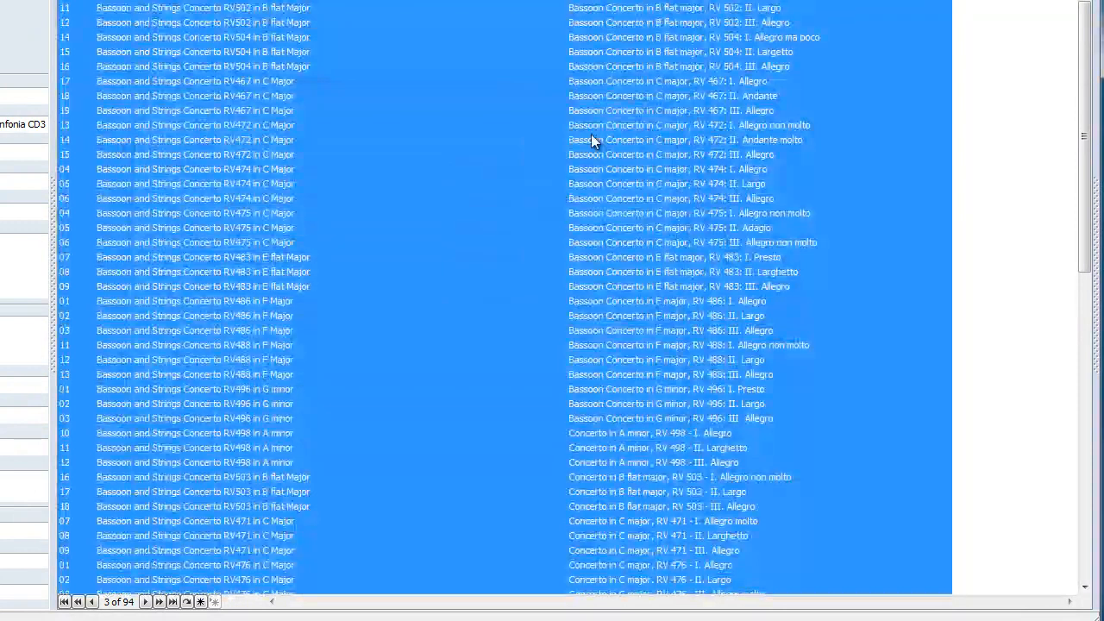
# Add the composer text "Vivaldi A," to the Composition field of all selected tracks
pyautogui.scroll(2, 302, 216)
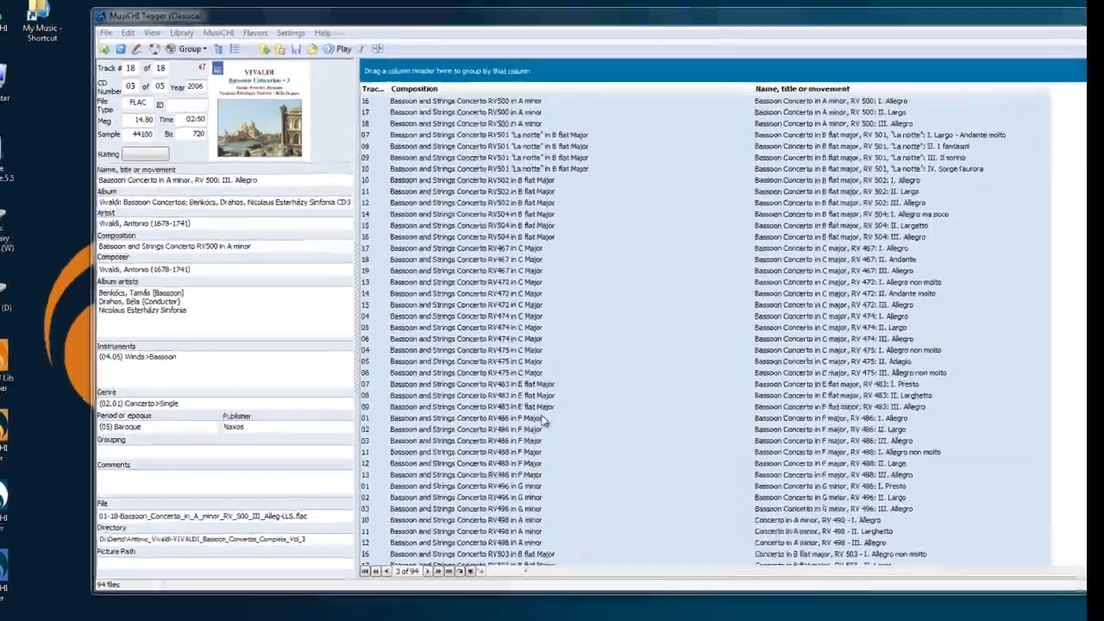
pyautogui.rightClick(565, 382)
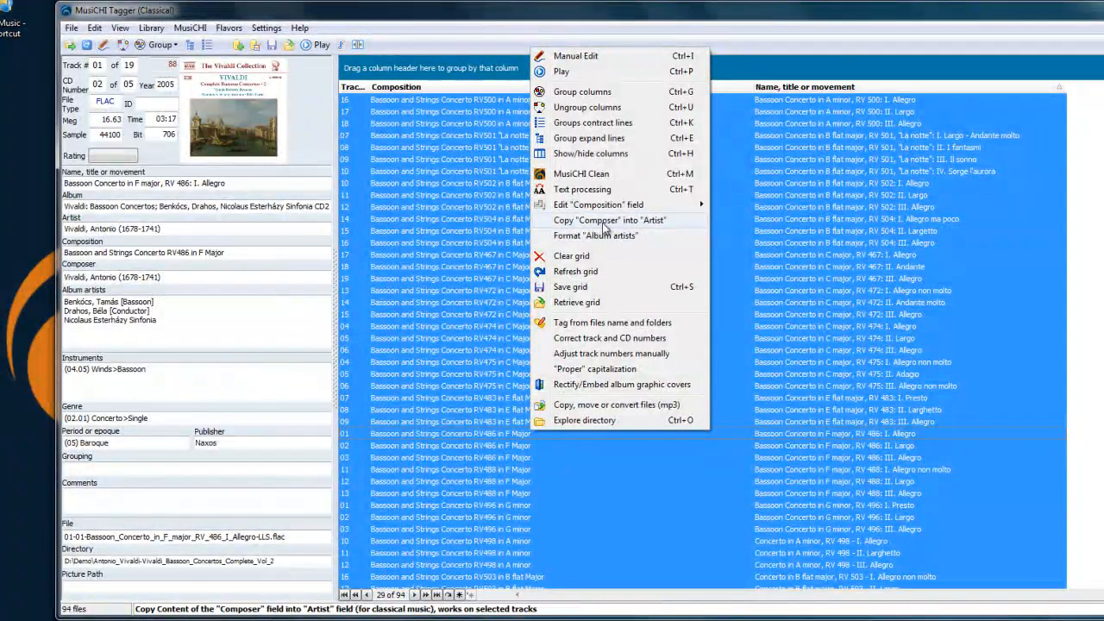
pyautogui.moveTo(613, 208)
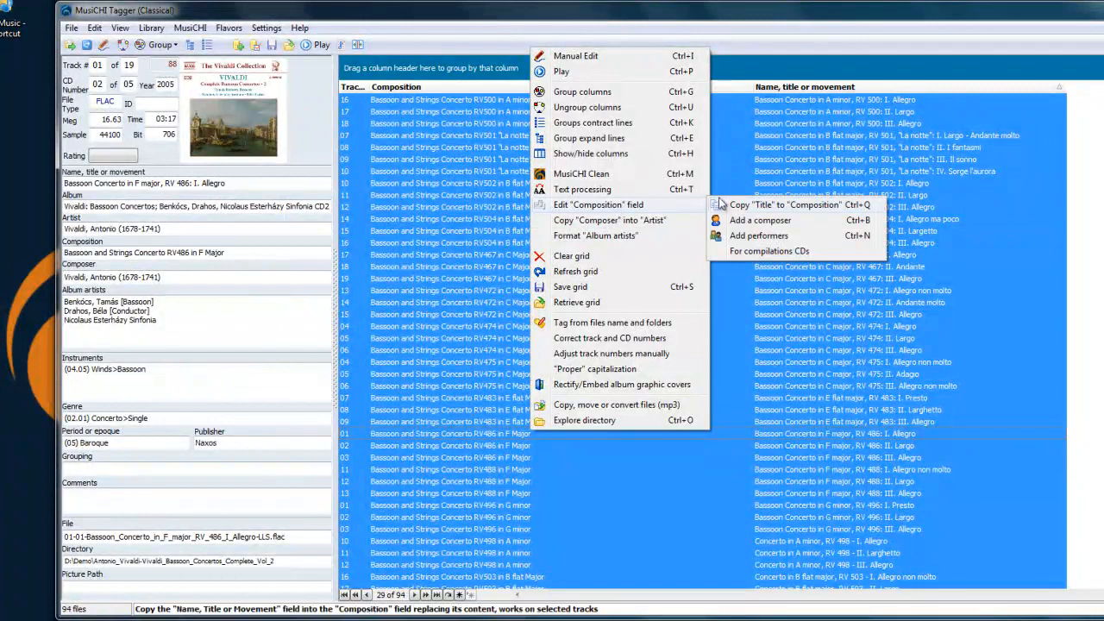
pyautogui.click(751, 223)
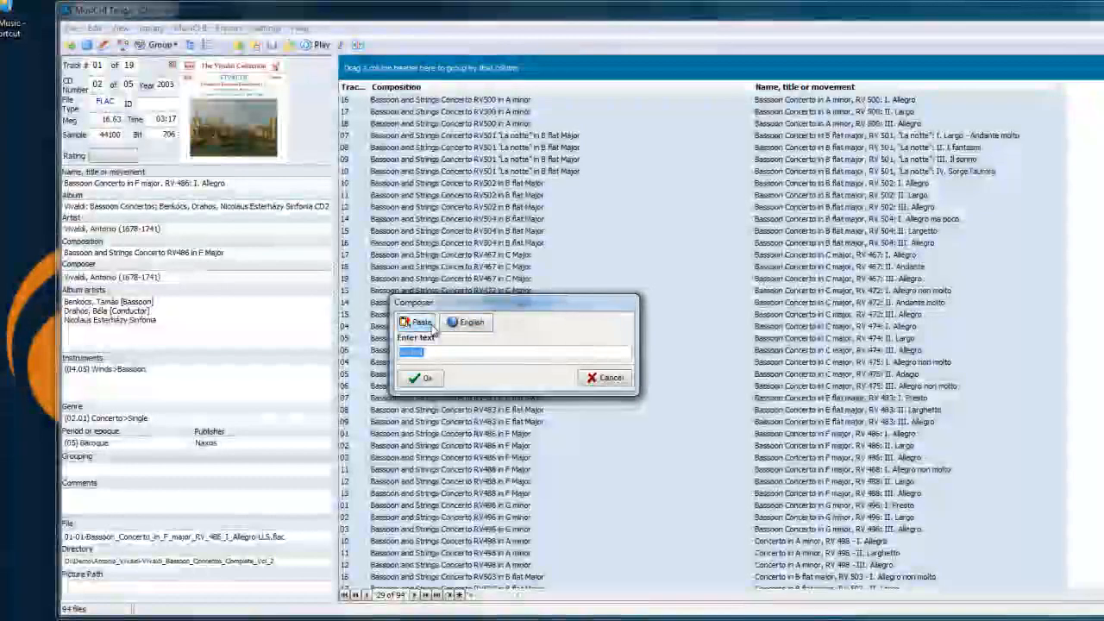
pyautogui.click(424, 383)
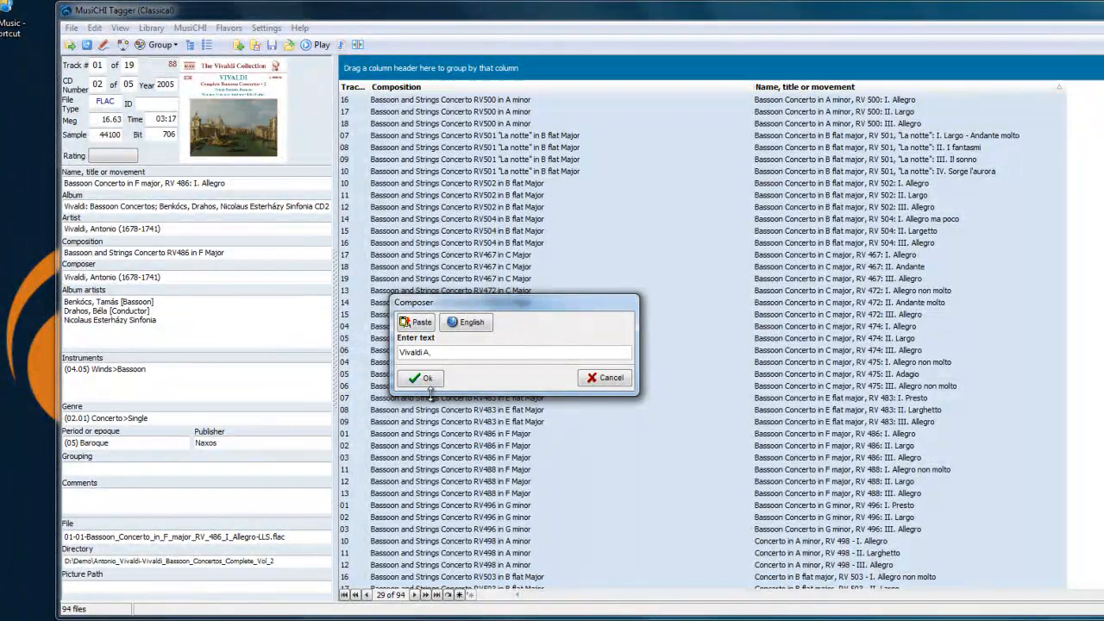
pyautogui.click(423, 378)
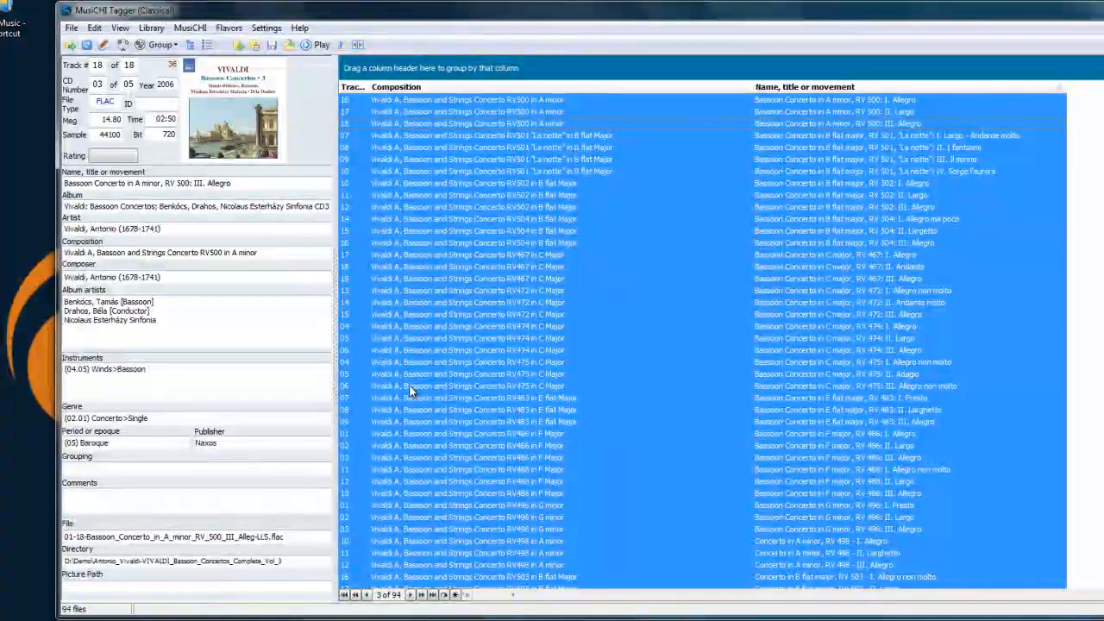
# Add the performers "Benkócs, Drahos, Nicolaus Esterházy Sinfonia" to the Composition field of all selected tracks
pyautogui.rightClick(412, 391)
pyautogui.moveTo(543, 161)
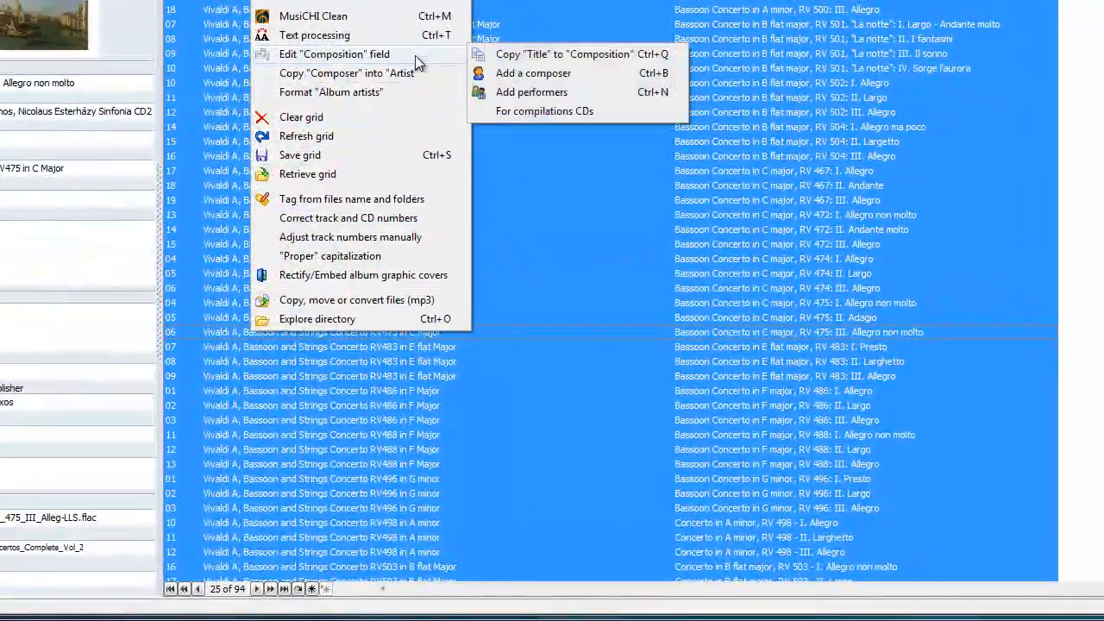
pyautogui.click(531, 91)
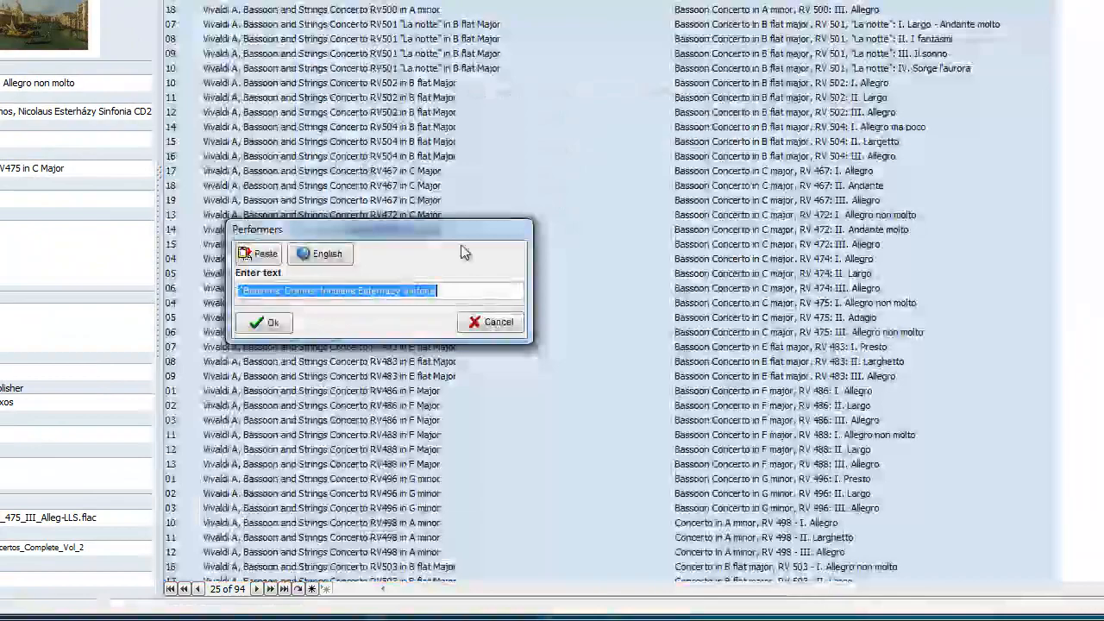
pyautogui.click(269, 321)
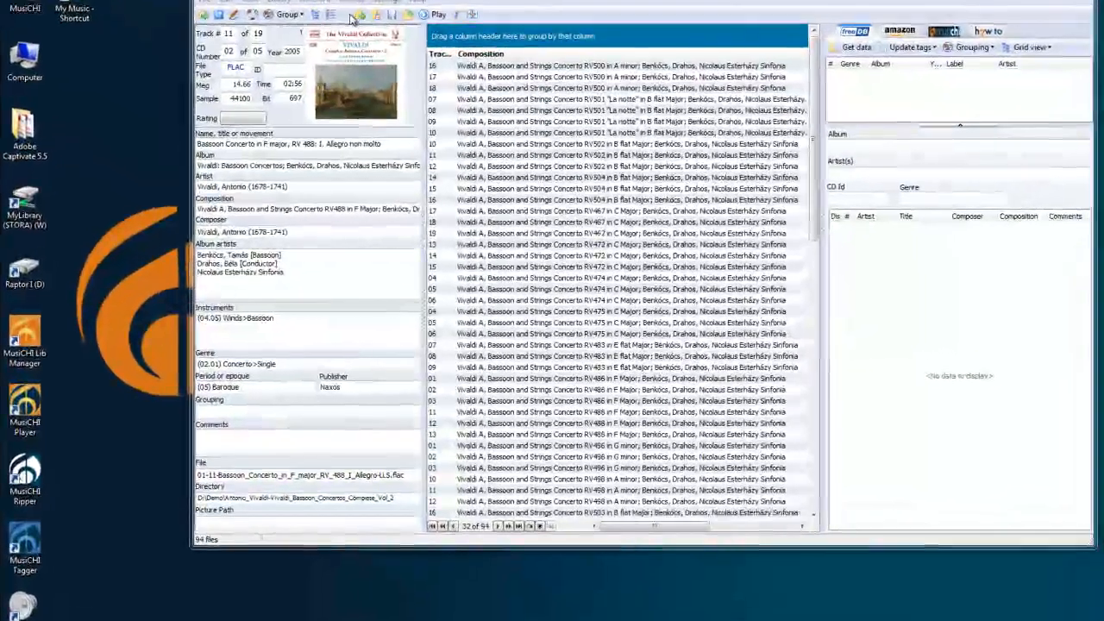
# Add all tracks to the MUSICHITEST.FDB library and confirm the folder import
pyautogui.click(283, 2)
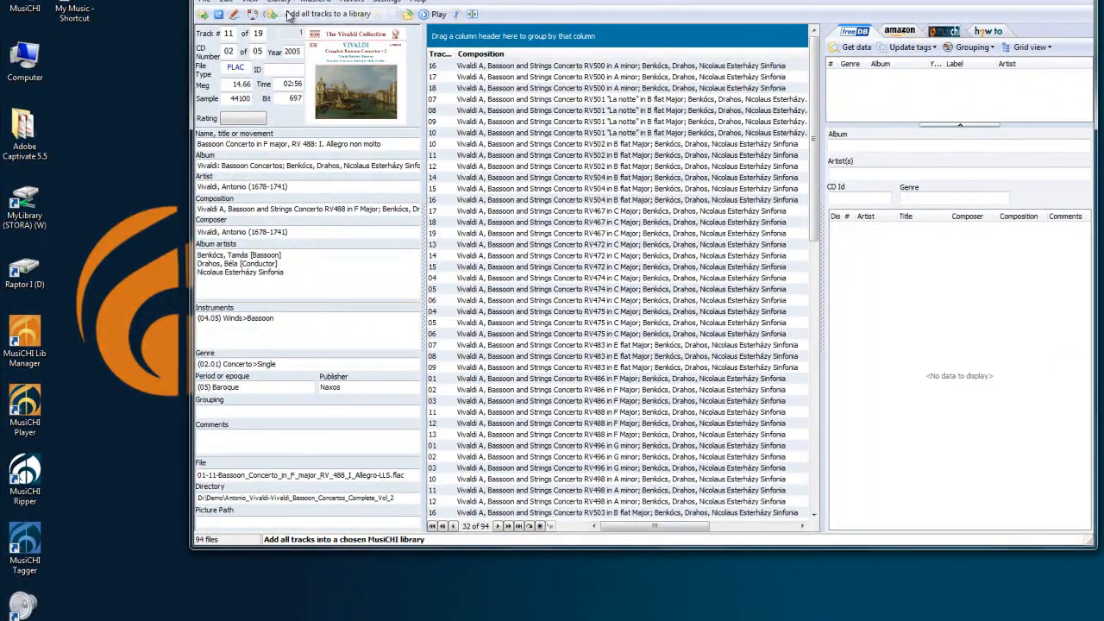
pyautogui.click(289, 14)
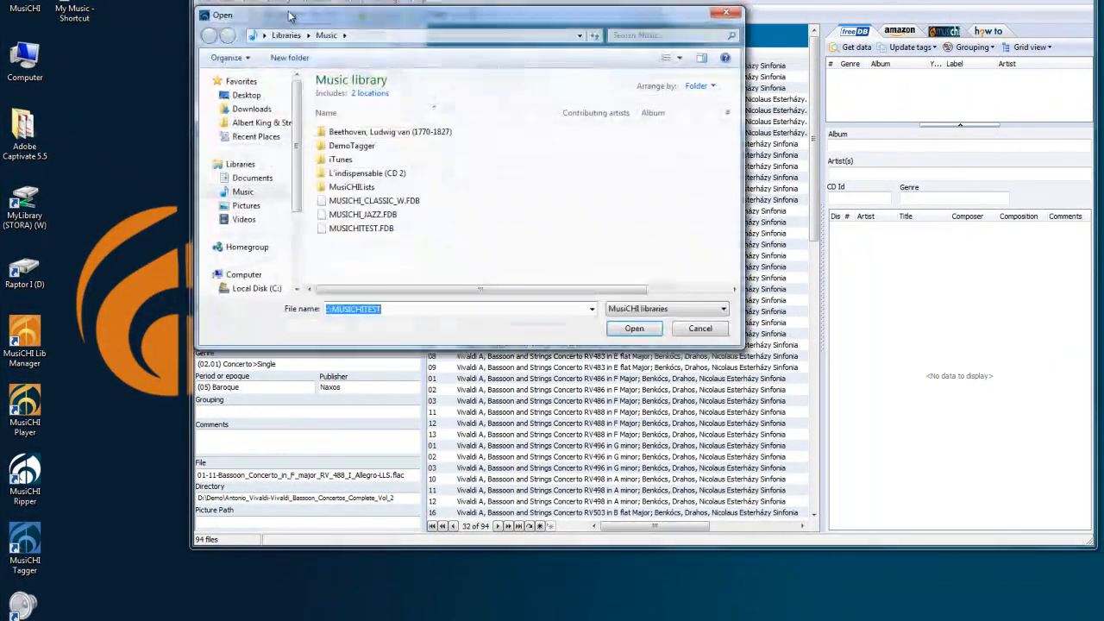
pyautogui.doubleClick(373, 231)
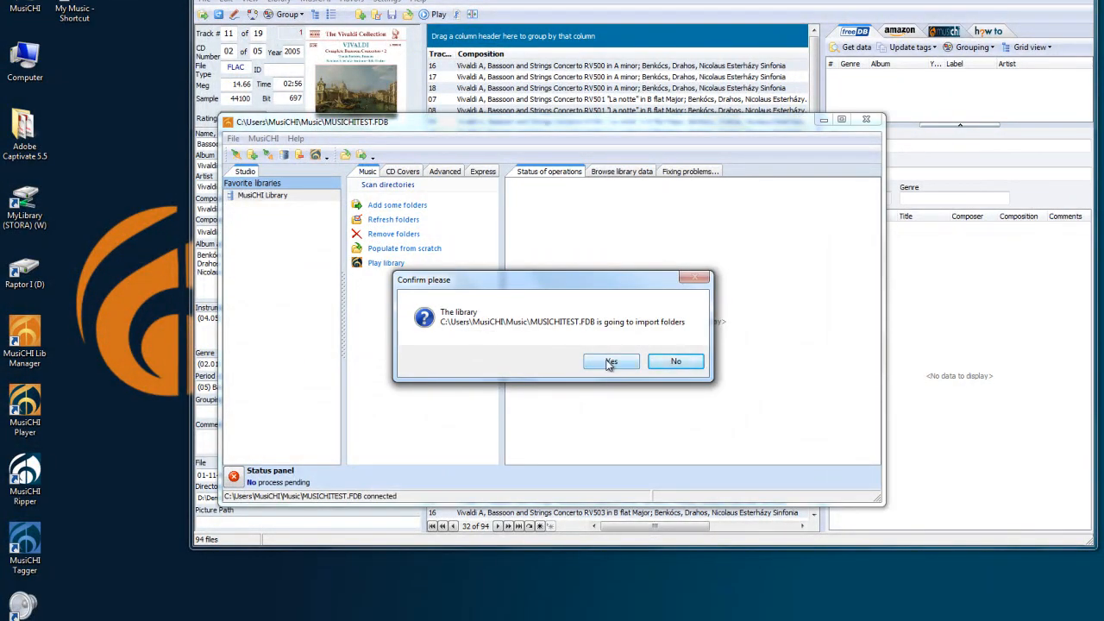
pyautogui.click(610, 364)
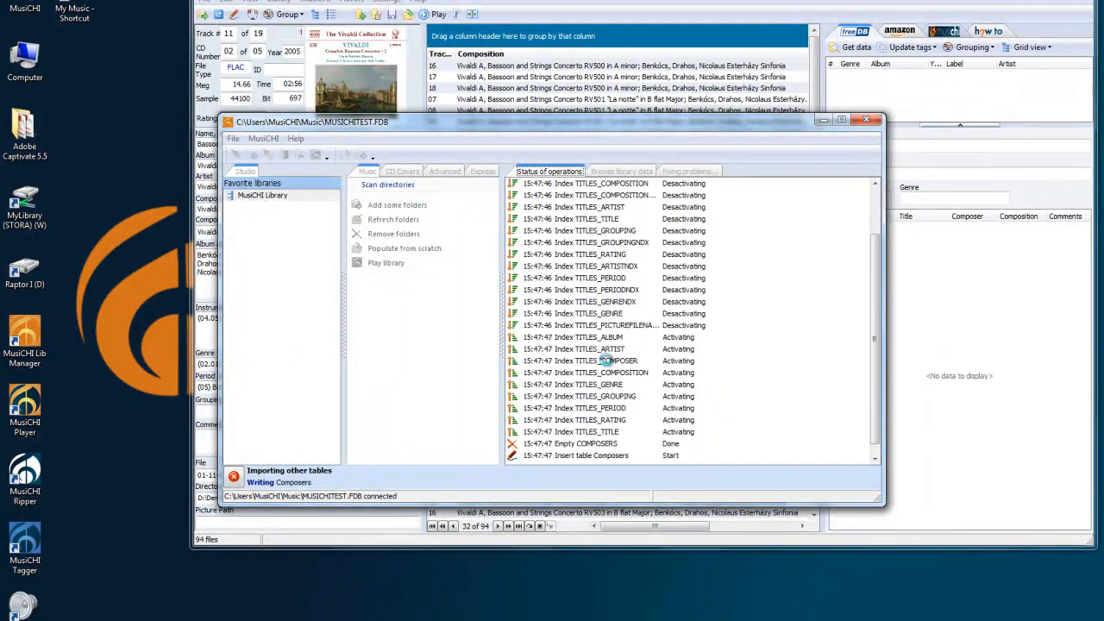
# Open the imported library for playback and list its contents by album instead of by composition
pyautogui.click(386, 263)
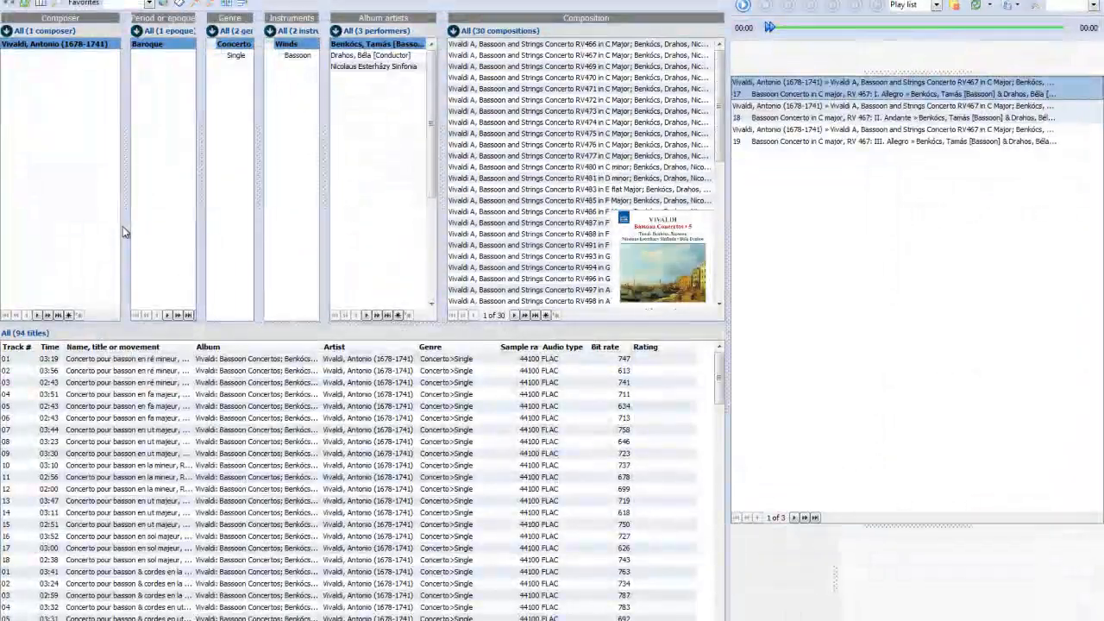
pyautogui.moveTo(122, 226); pyautogui.dragTo(98, 222)
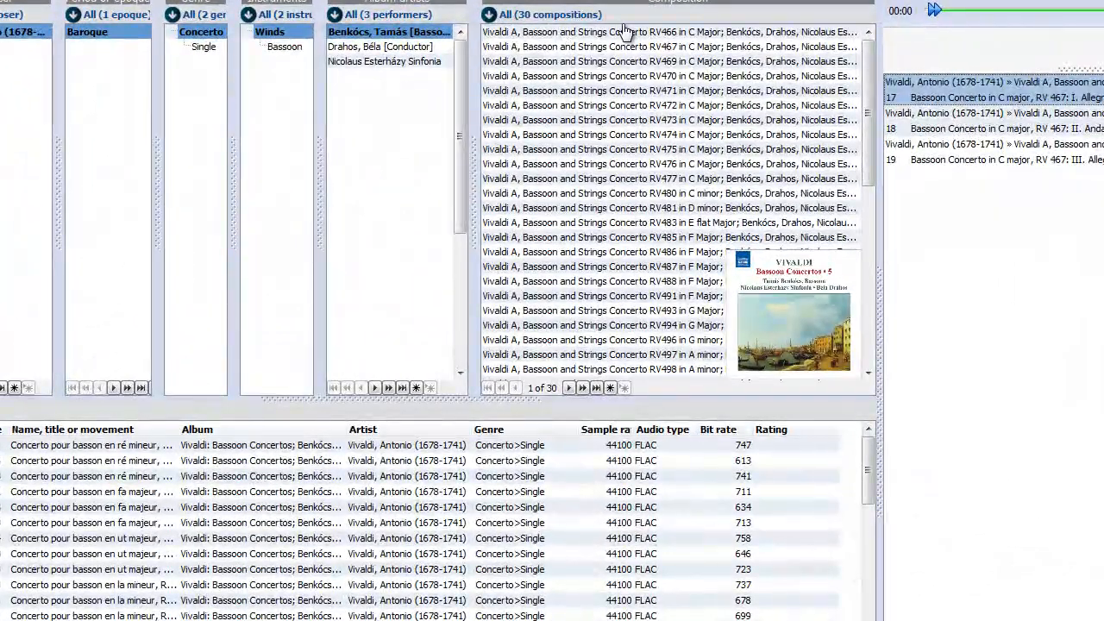
pyautogui.rightClick(631, 6)
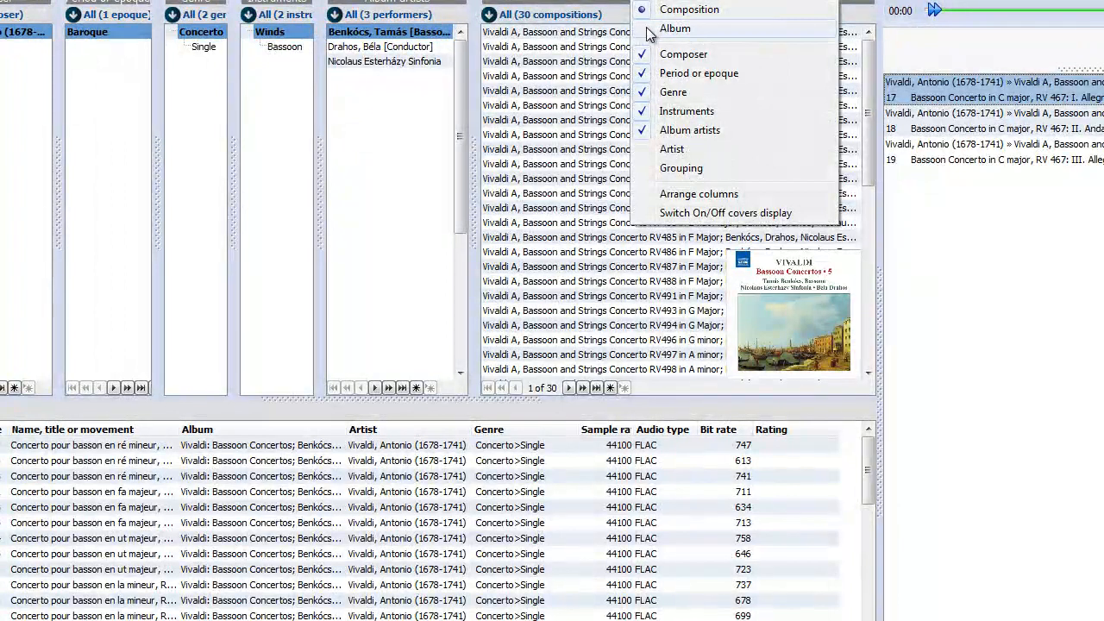
pyautogui.click(650, 32)
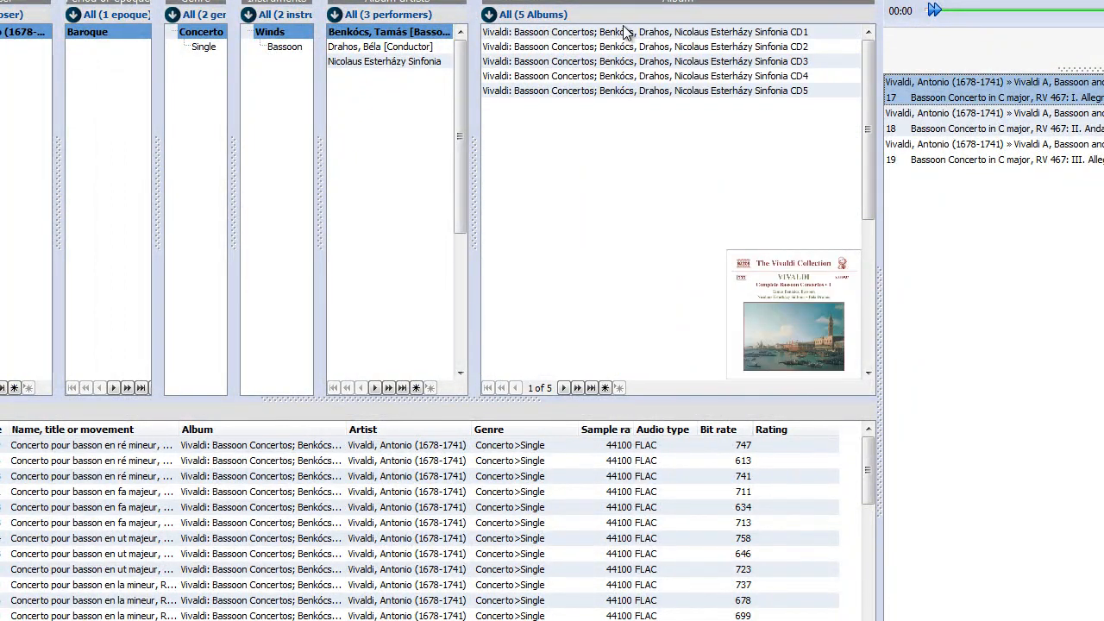
# Switch the library listing back to compositions and select the RV466 concerto in C Major to show its tracks
pyautogui.rightClick(625, 4)
pyautogui.click(640, 25)
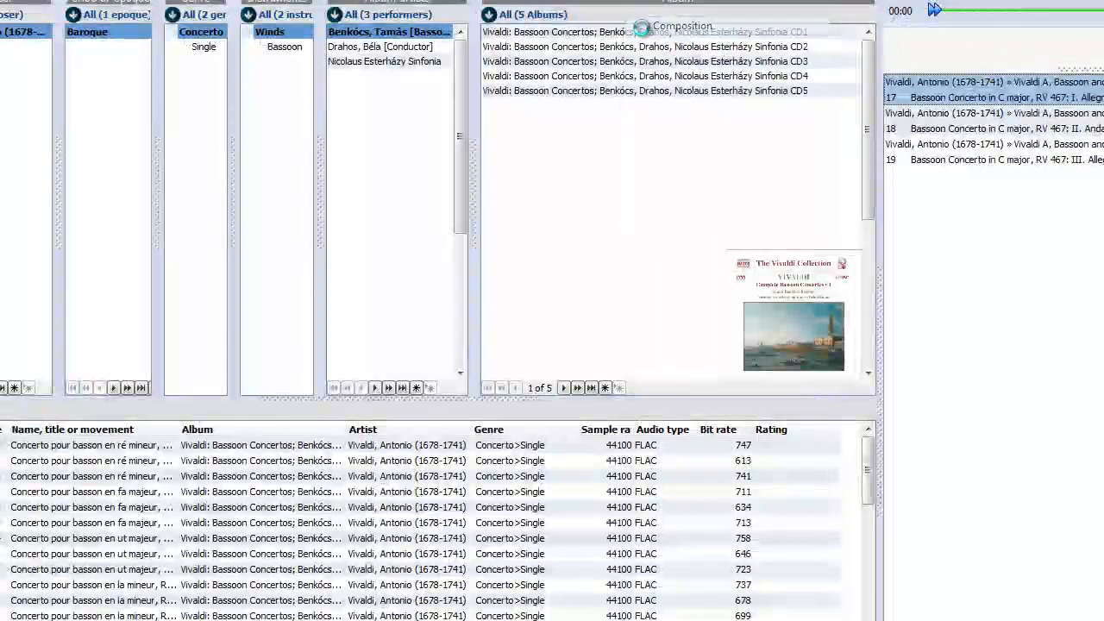
pyautogui.click(642, 34)
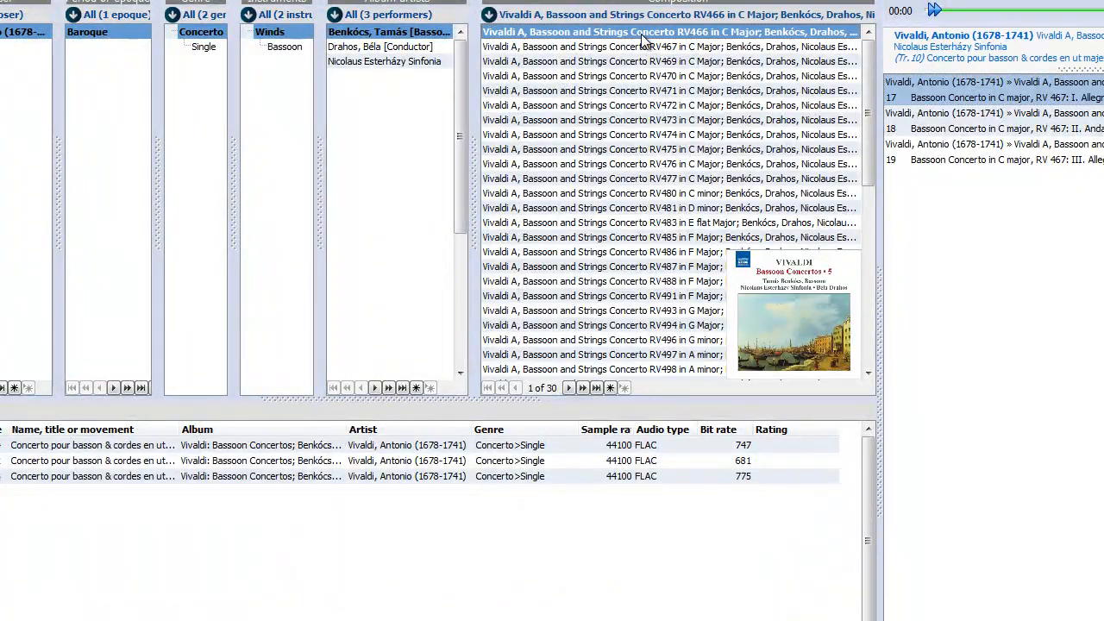